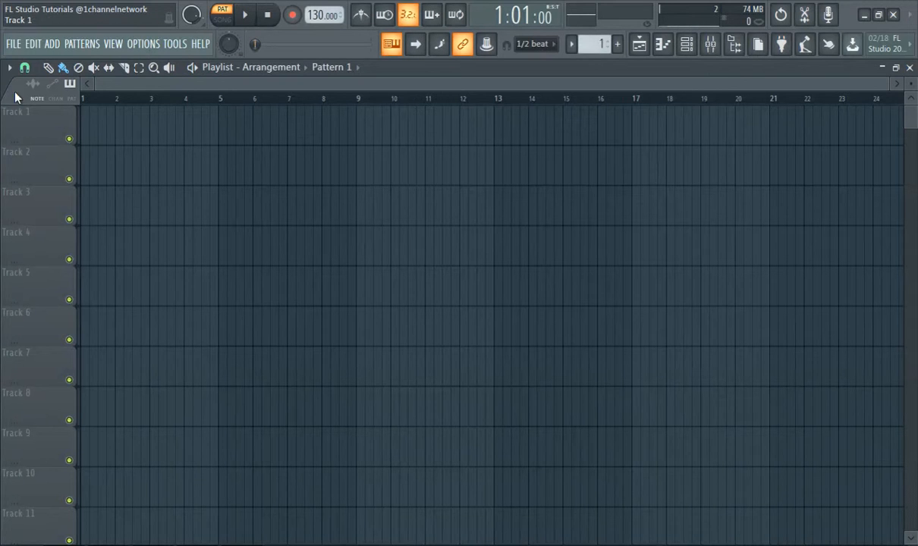
Step: Add a Sytrus synth channel to the project and reposition its window higher above the playlist
left_click(48, 43)
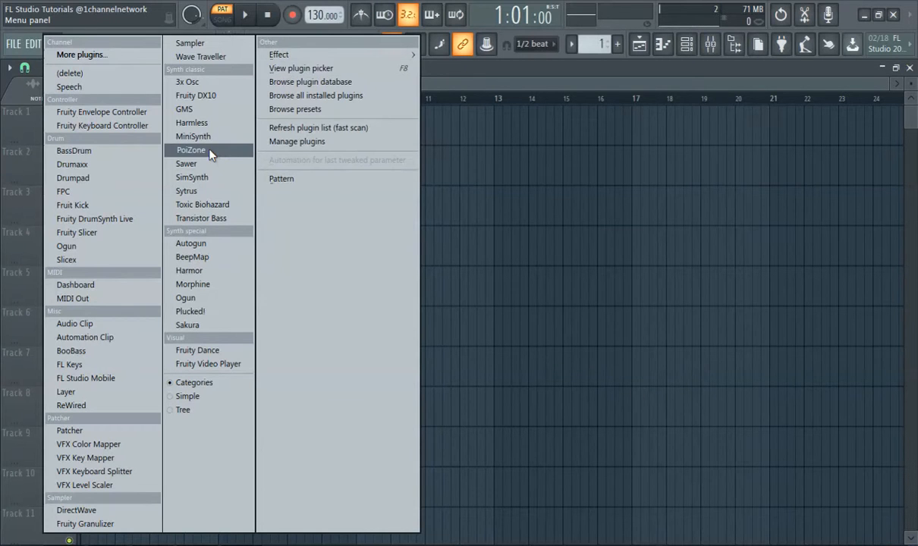
left_click(224, 195)
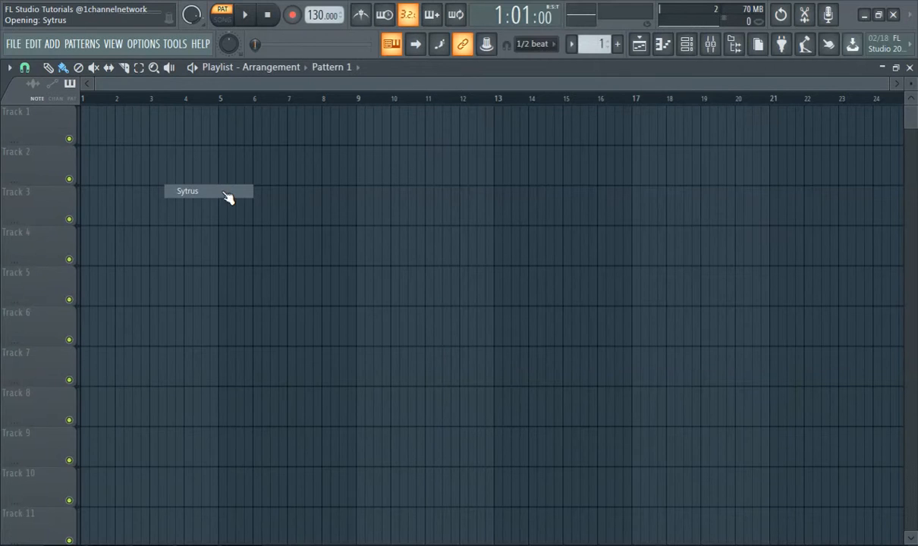
left_click_drag(308, 244, 345, 103)
Step: Load the Pan flute preset from the DX7 category in Sytrus
left_click(171, 105)
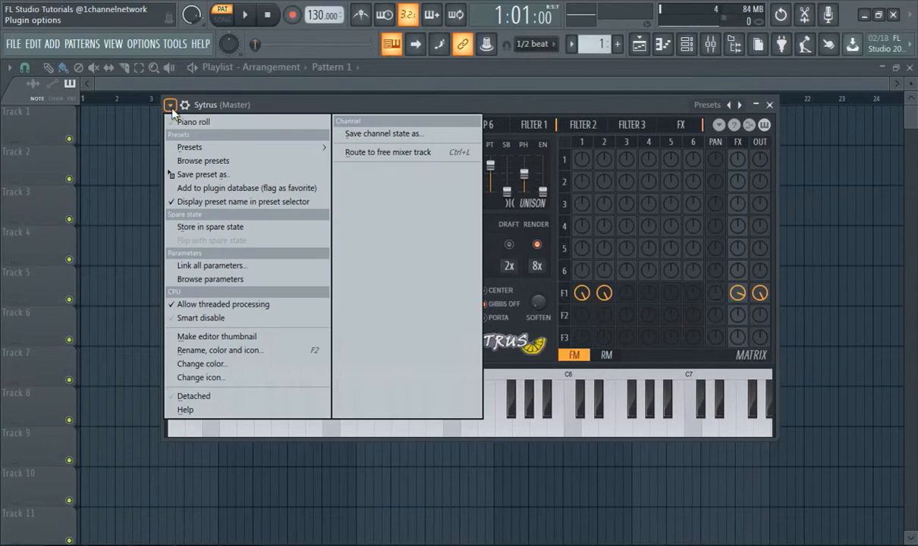
mouse_move(266, 148)
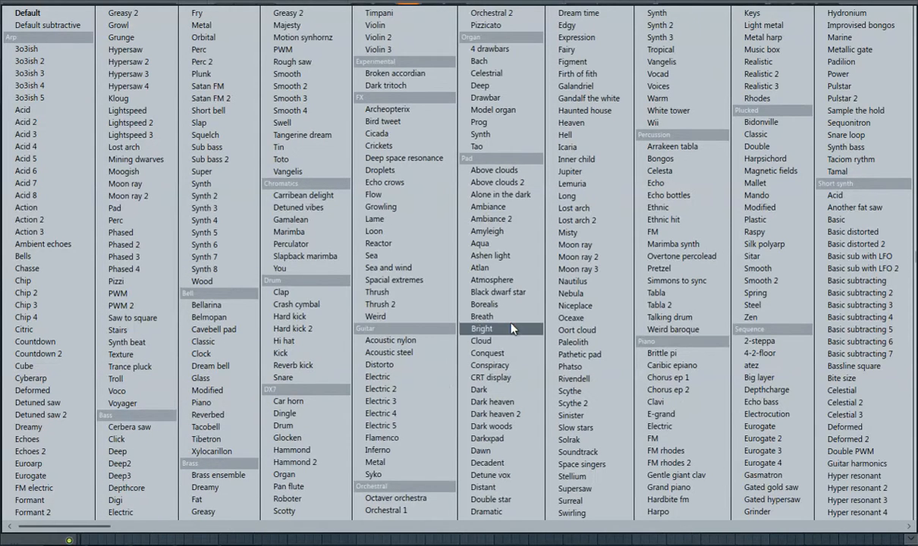
scroll(531, 304, "down", 3)
scroll(533, 282, "down", 4)
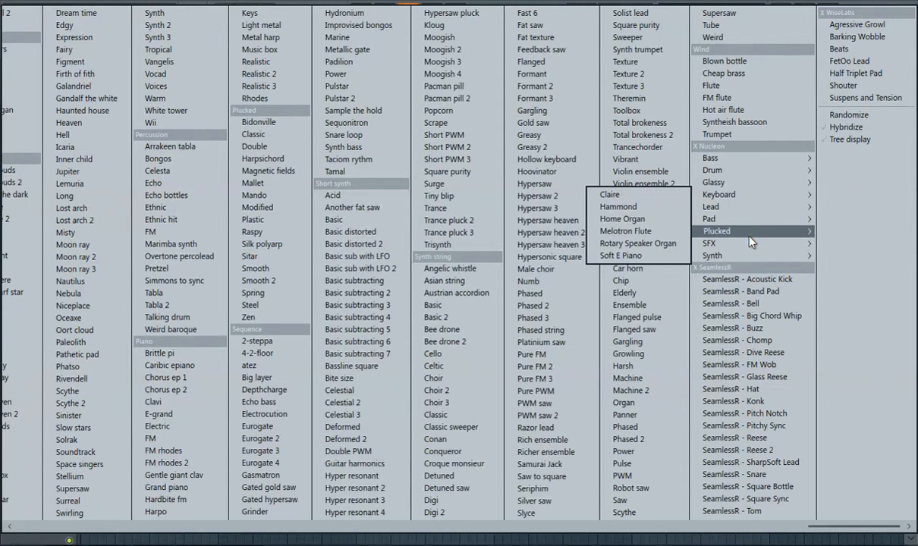
mouse_move(751, 222)
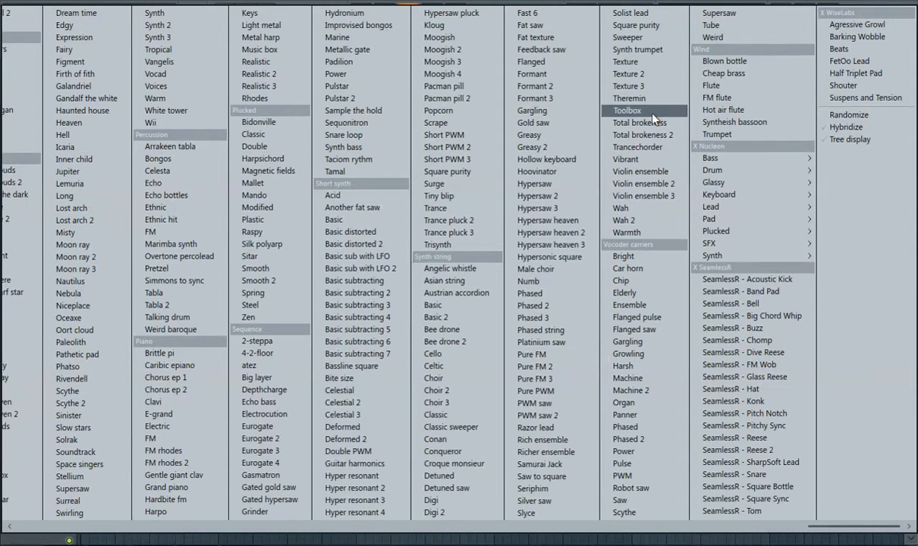
scroll(255, 166, "up", 10)
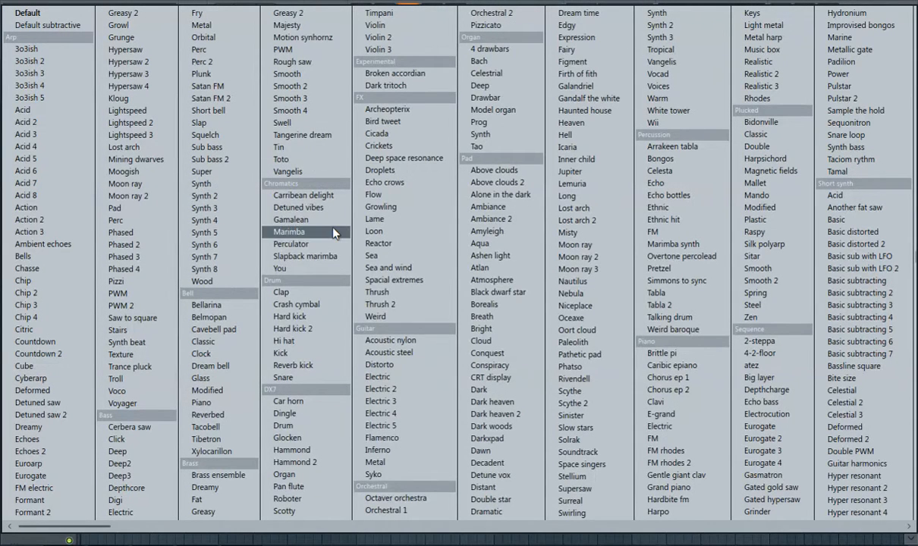
scroll(326, 224, "down", 2)
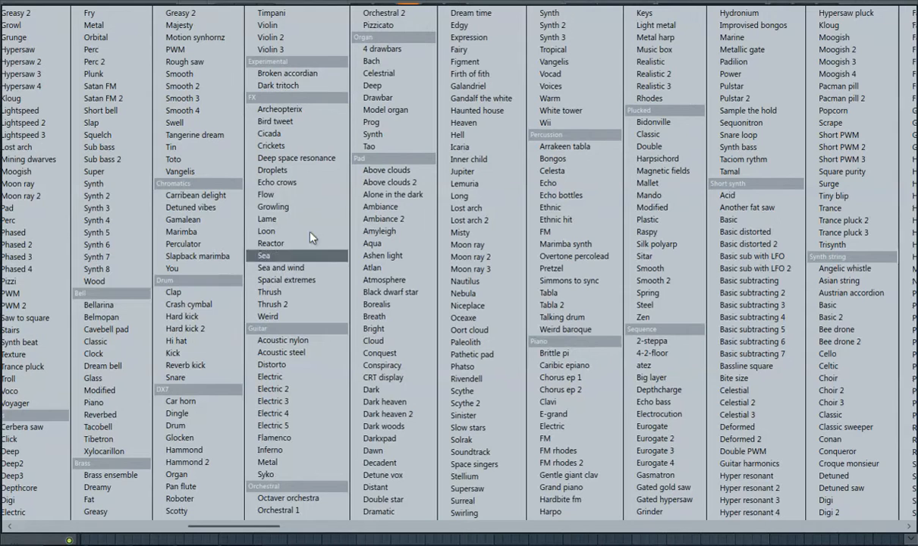
left_click(195, 489)
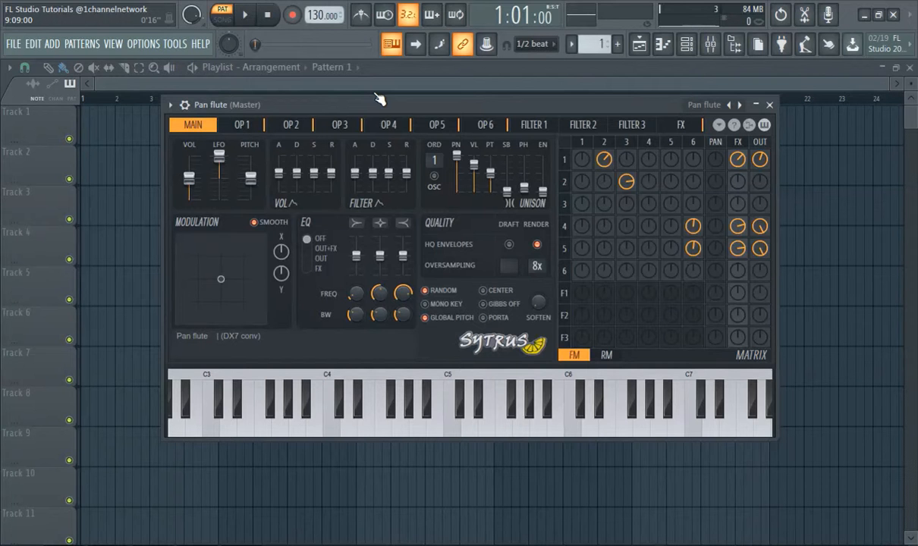
Step: Play test notes on the Pan flute with the typing keyboard, briefly running and stopping playback
key("v")
key("v")
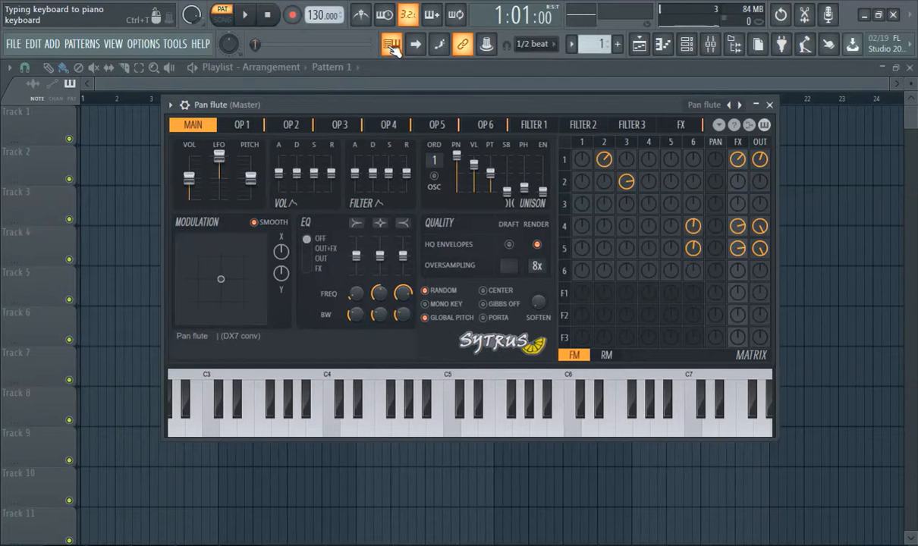
key("v")
key("z")
key("b")
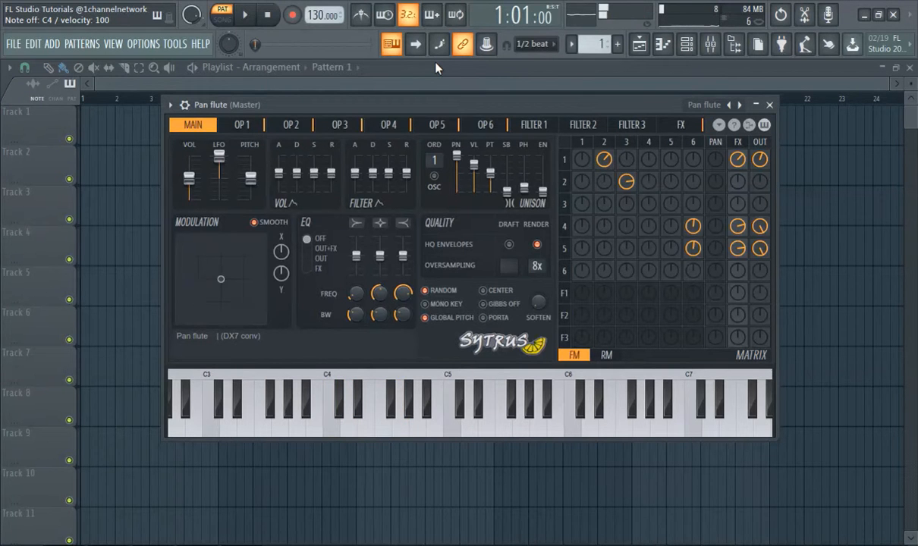
key("ctrl+t")
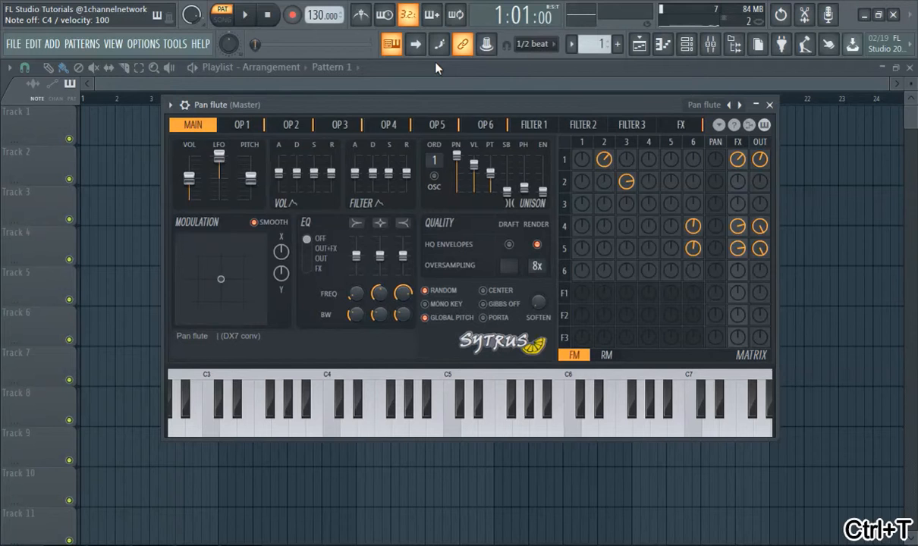
key("space")
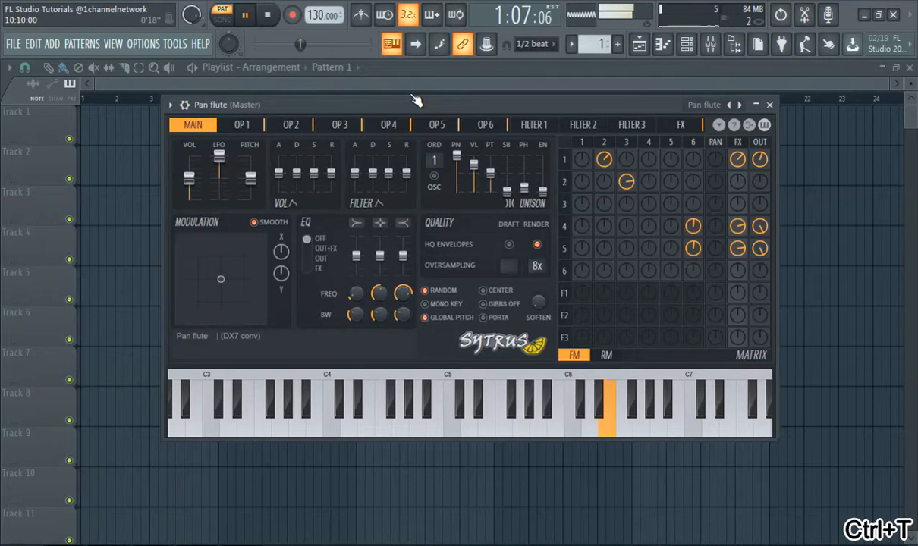
key("space")
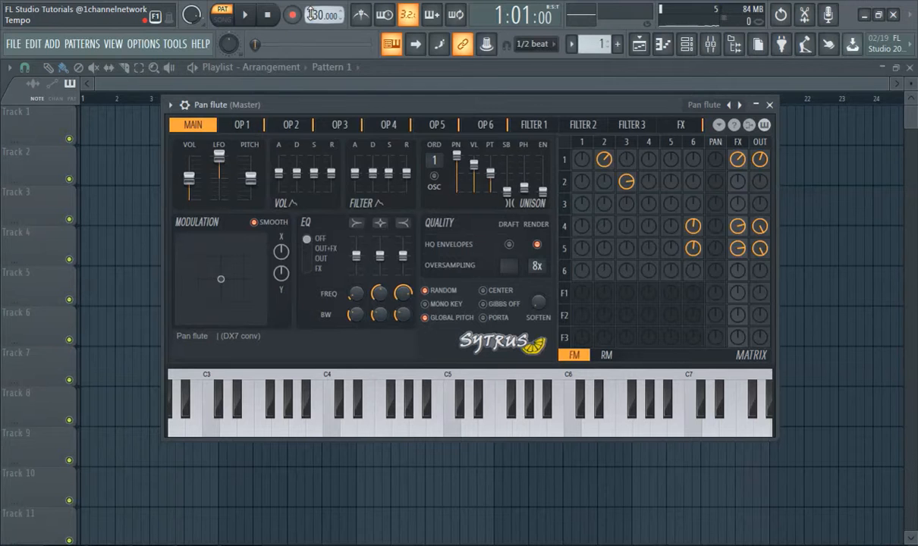
Step: Set the project tempo to 140 BPM
right_click(311, 13)
left_click(439, 111)
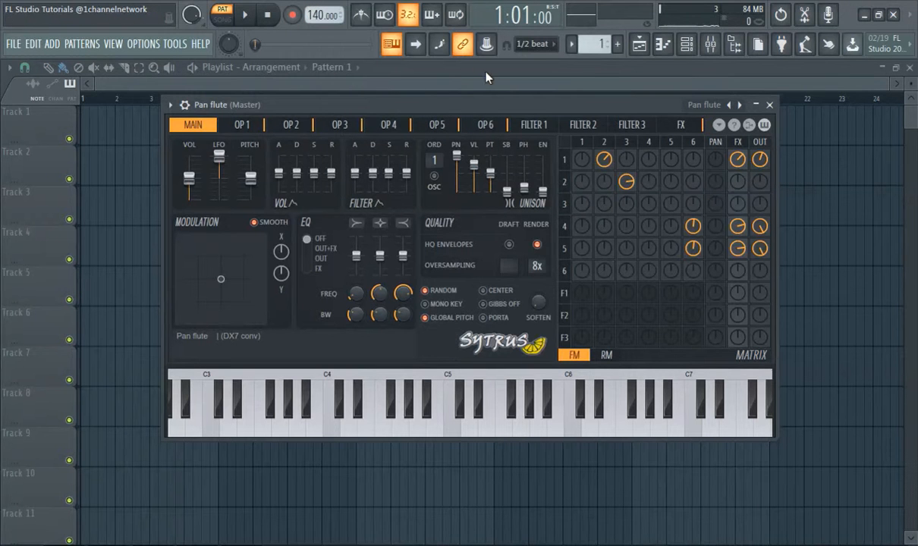
Step: Open the Pan flute's piano roll and choose the Minor Harmonic scale stamp
left_click(647, 45)
left_click(647, 45)
left_click(647, 45)
left_click(664, 44)
left_click(672, 45)
left_click(672, 45)
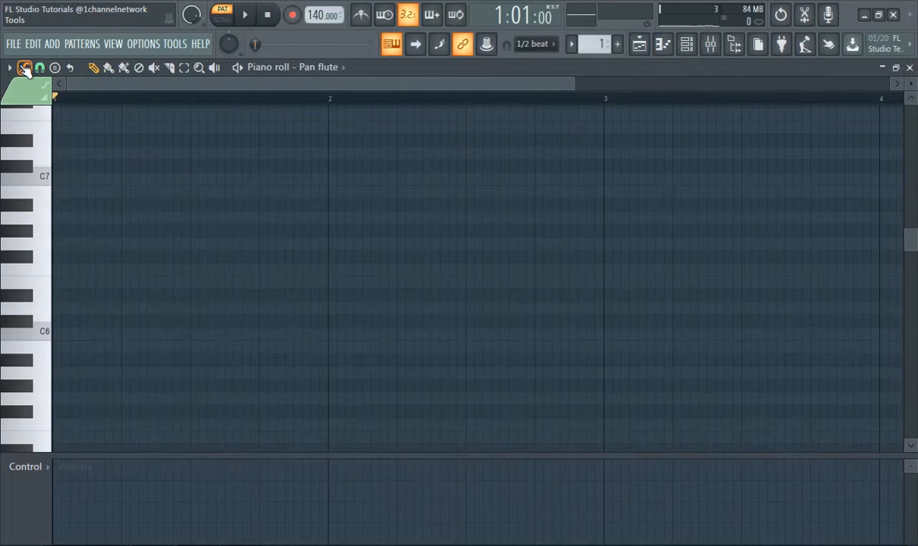
left_click(662, 44)
left_click(661, 44)
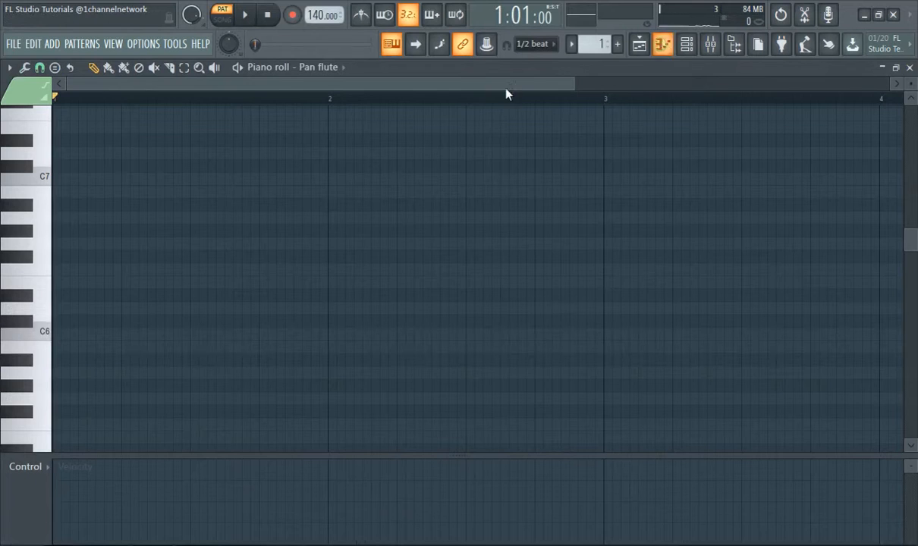
left_click(10, 68)
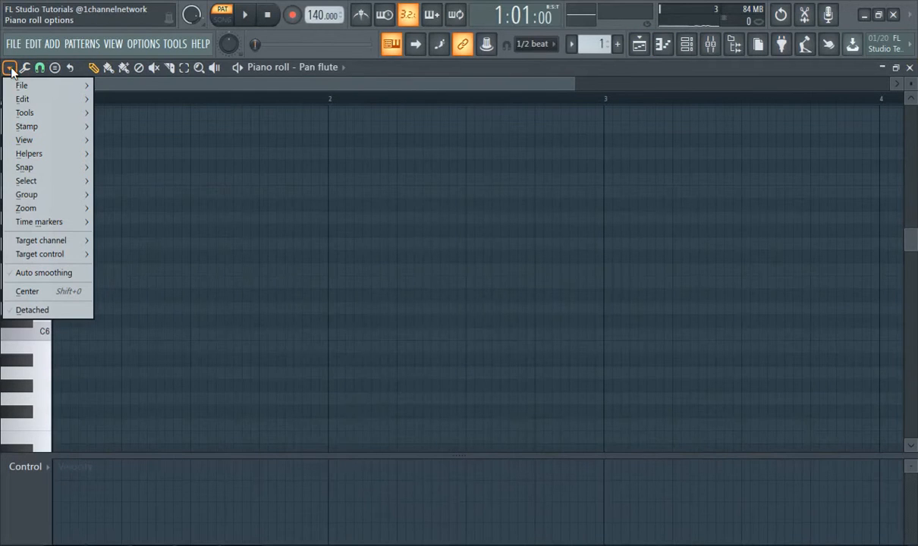
mouse_move(49, 124)
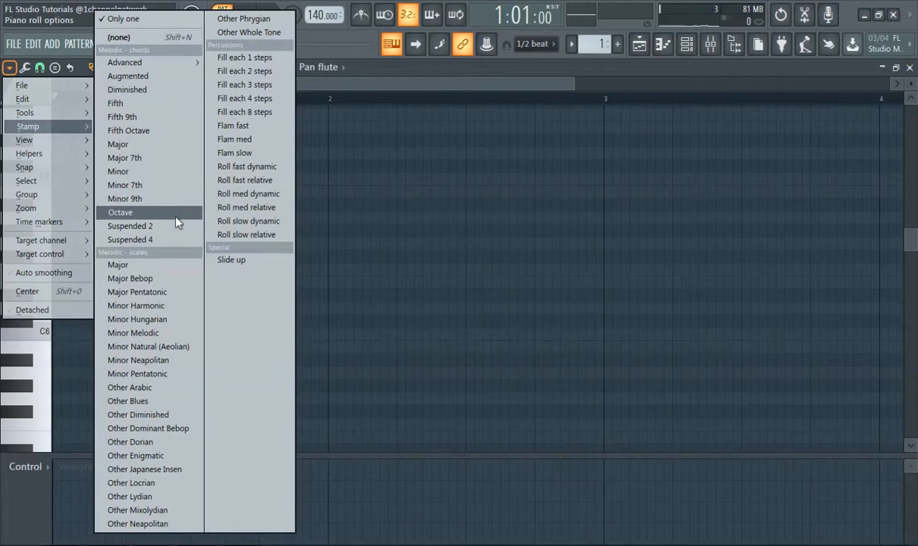
left_click(182, 302)
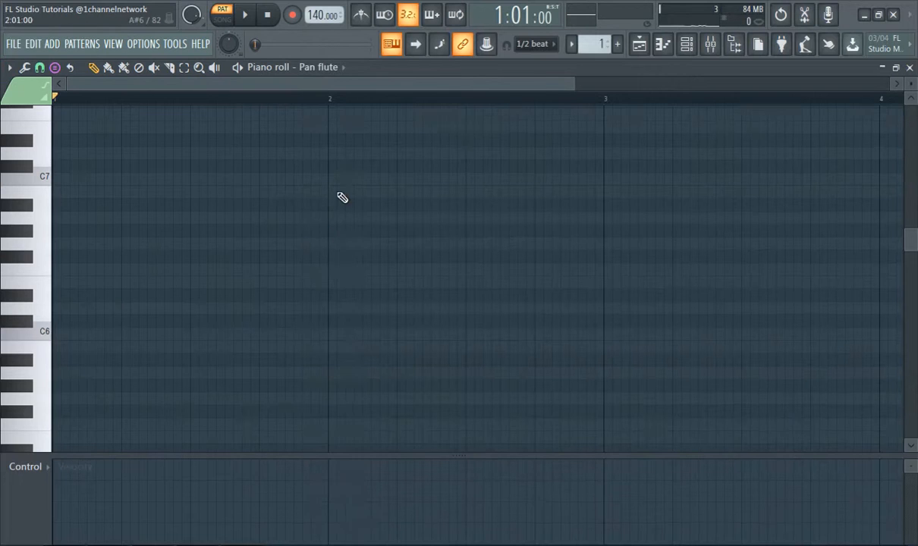
Step: Place a Pattern 1 clip at bar 1 on Track 1 of the playlist
left_click(639, 45)
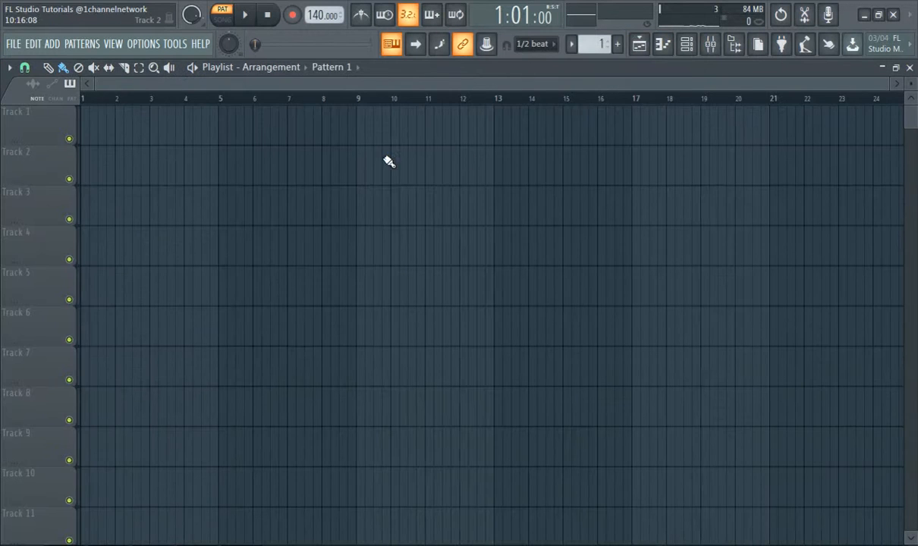
left_click(87, 133)
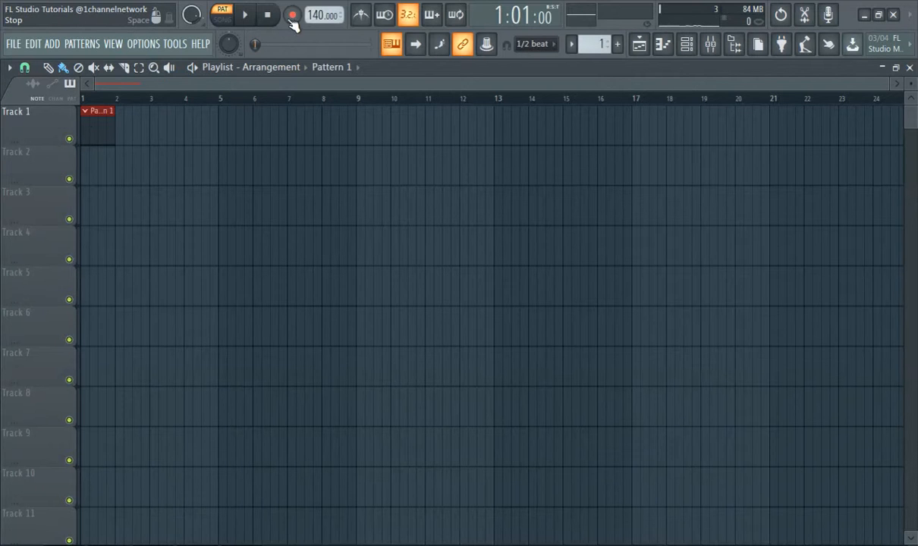
Step: Examine the main snap options and keep the 1/2 beat setting
left_click(535, 44)
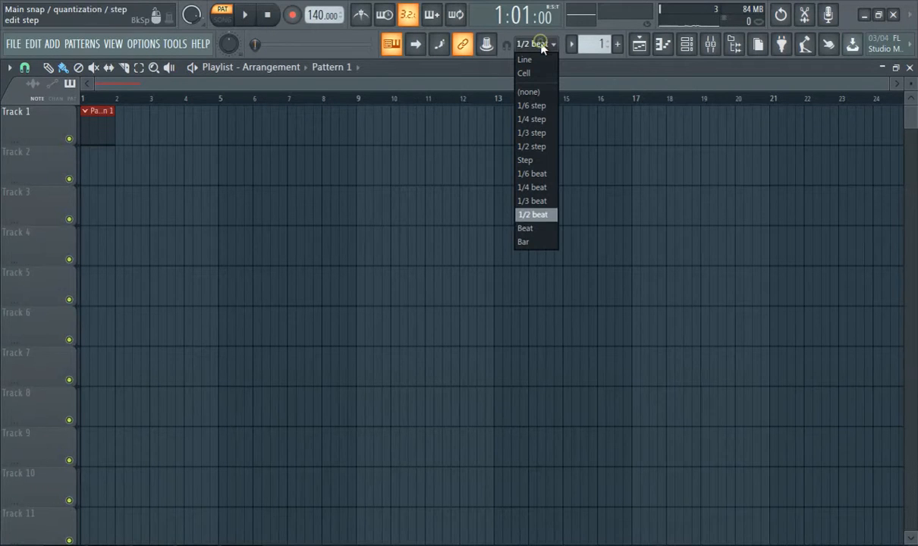
left_click(532, 216)
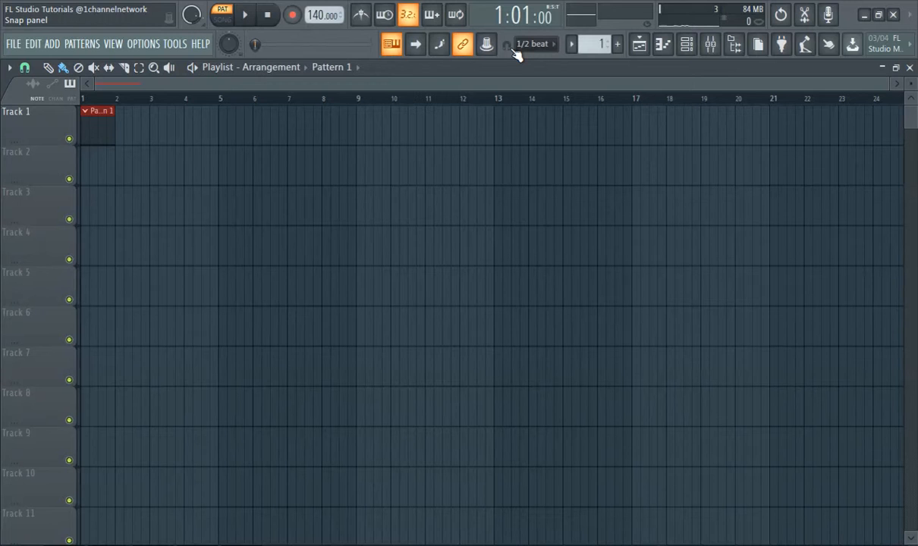
left_click(527, 44)
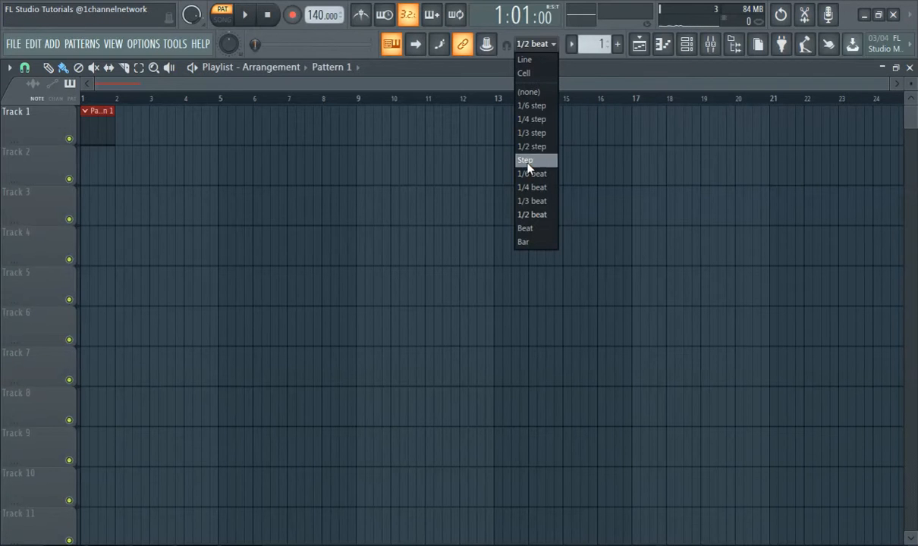
left_click(520, 215)
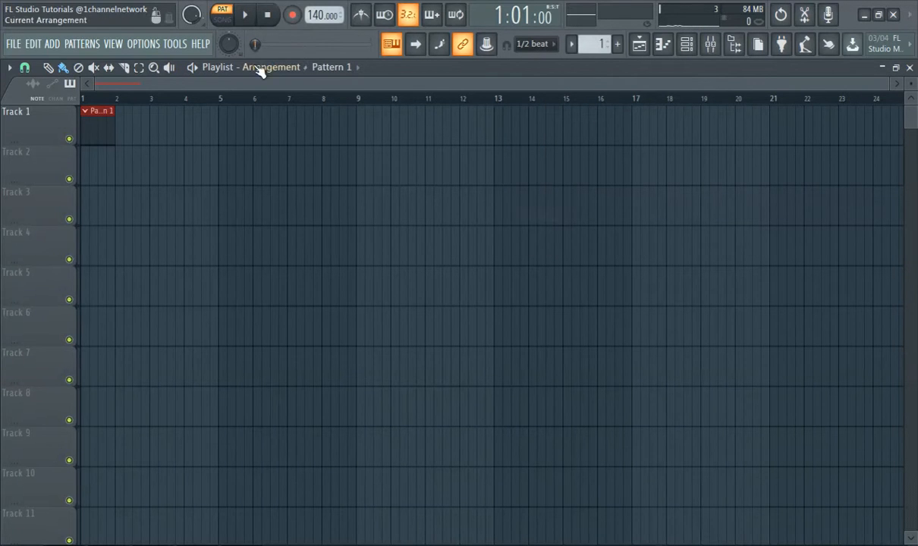
Step: Enable recording and the metronome, and record a live Pan flute melody into Pattern 1
left_click(289, 16)
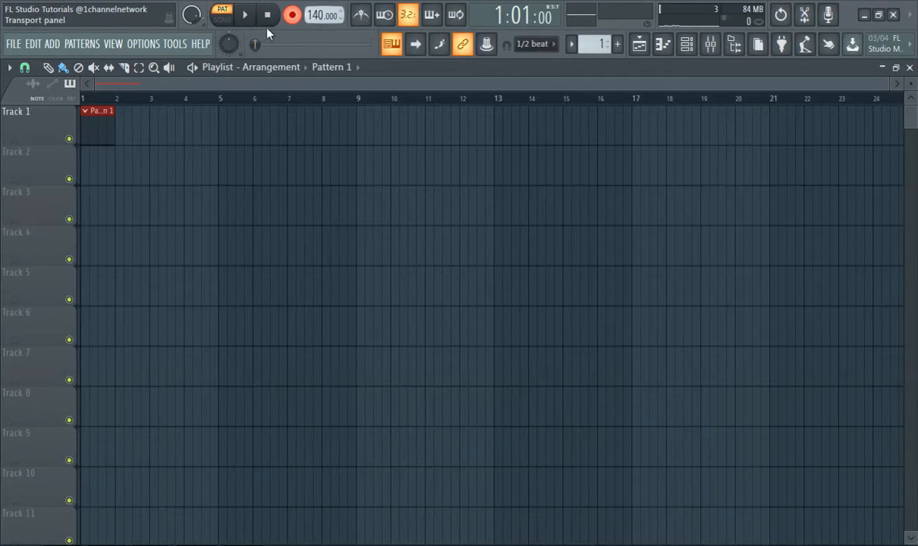
left_click(363, 19)
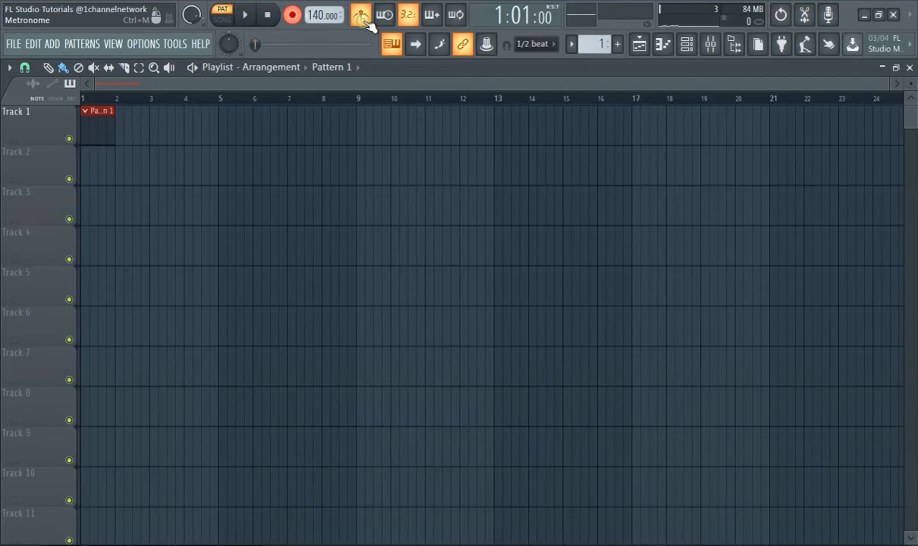
left_click(247, 23)
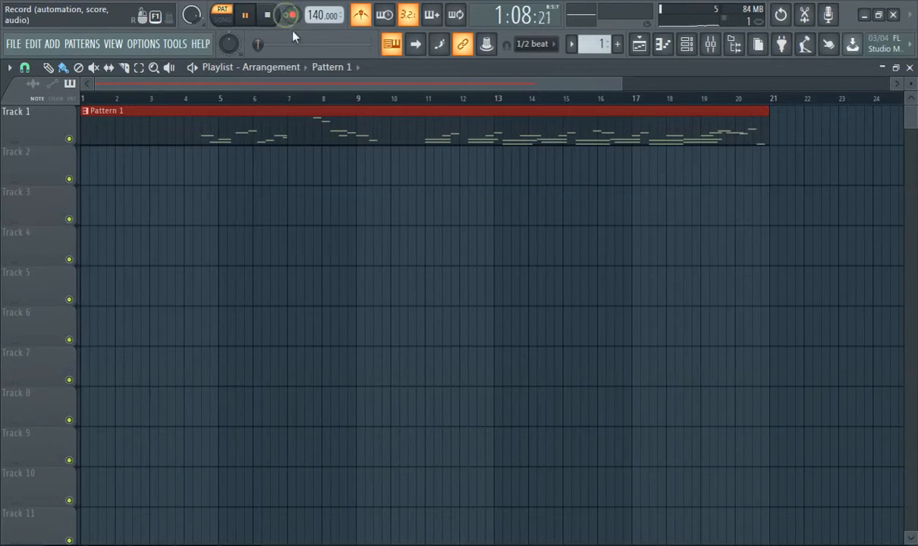
Step: Delete the group of recorded Pan flute notes between bars 4 and 10 in the piano roll
left_click(382, 99)
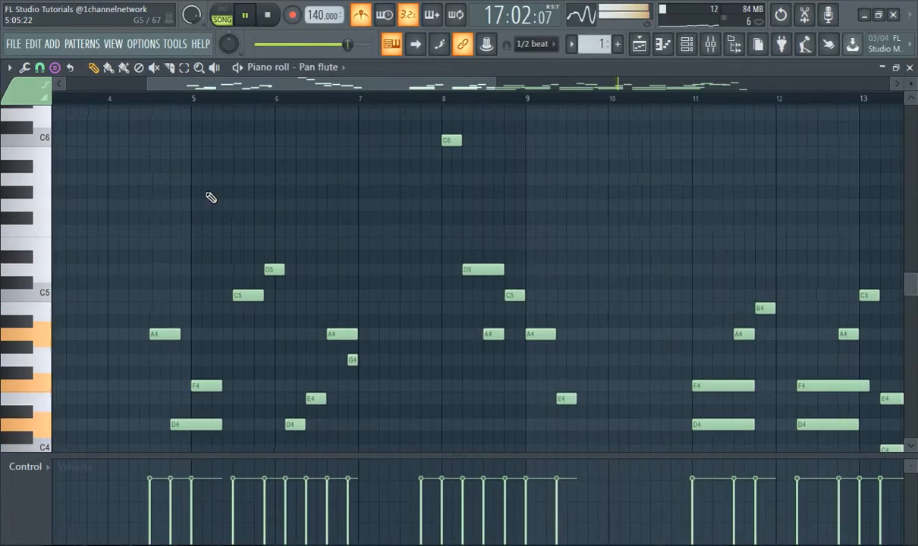
scroll(236, 191, "down", 3)
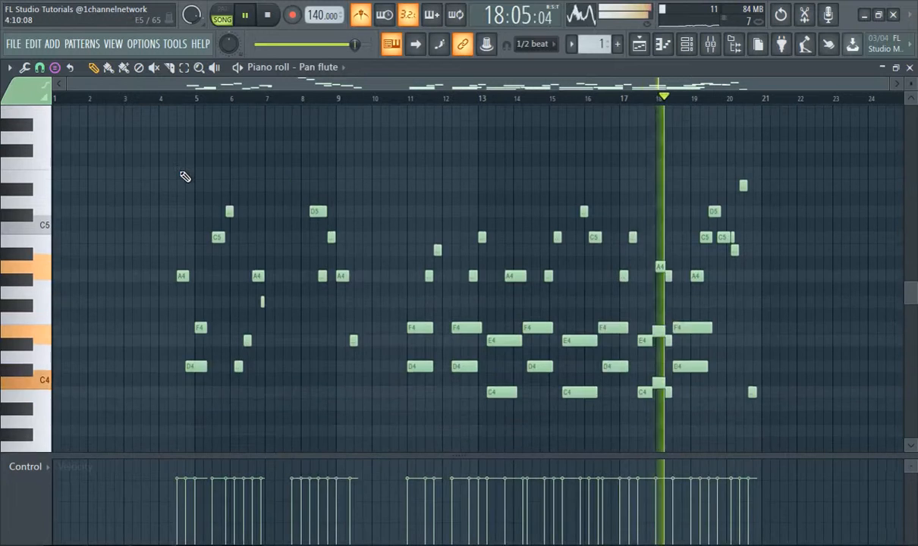
left_click_drag(113, 108, 372, 388)
scroll(382, 357, "up", 3)
key("Delete")
scroll(578, 174, "up", 2)
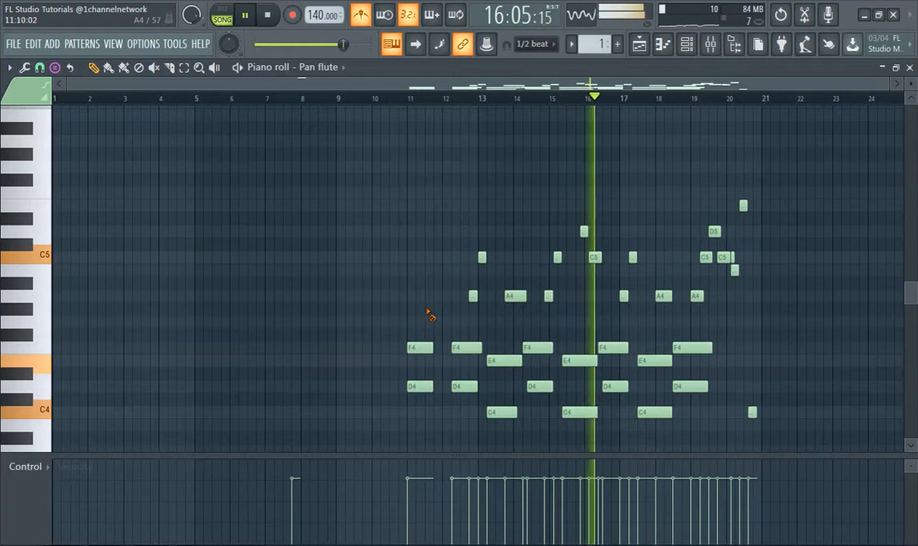
Step: Delete the remaining F4 and D4 notes at bar 11 in the piano roll
right_click(422, 348)
right_click(418, 386)
left_click_drag(94, 139, 358, 396)
scroll(380, 442, "down", 1)
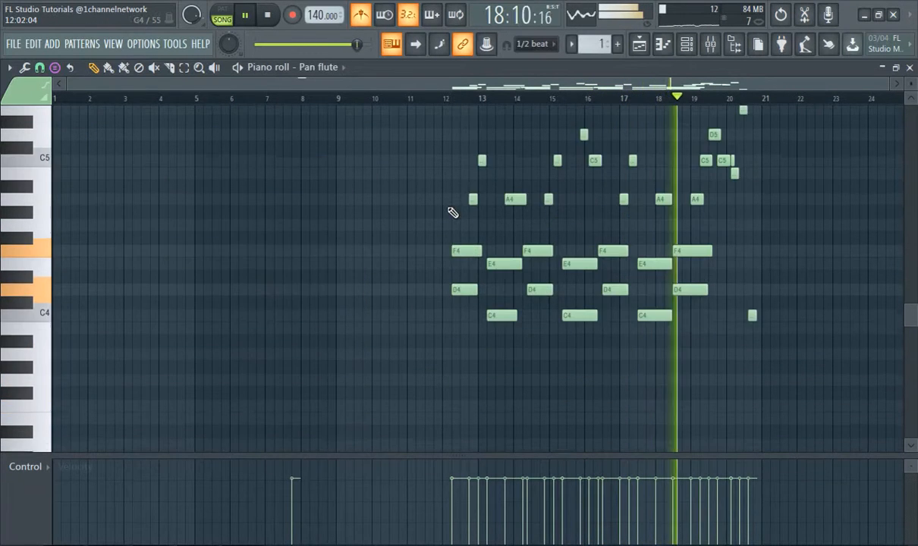
Step: Select all remaining notes and move them earlier together, so the first F4/D4 chord starts at about the middle of bar 5
key("ctrl+a")
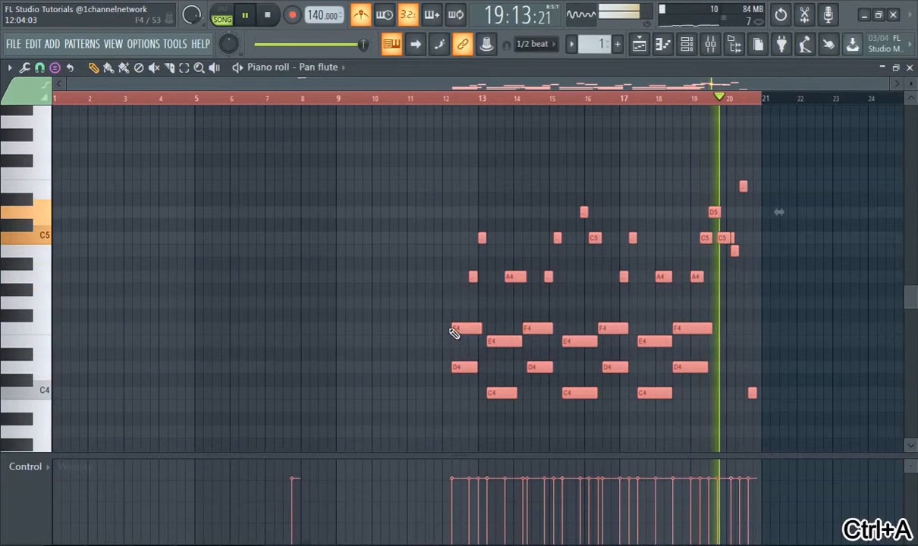
left_click_drag(459, 329, 182, 329)
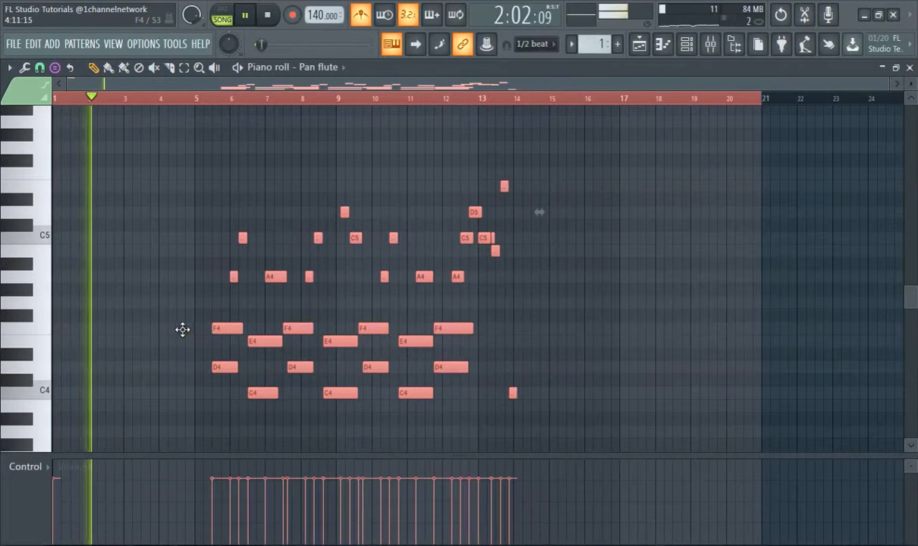
Step: Delete the stray high note at the start of bar 1 in the piano roll
scroll(268, 342, "down", 5)
scroll(170, 320, "up", 9)
scroll(152, 311, "up", 5)
scroll(127, 299, "down", 4)
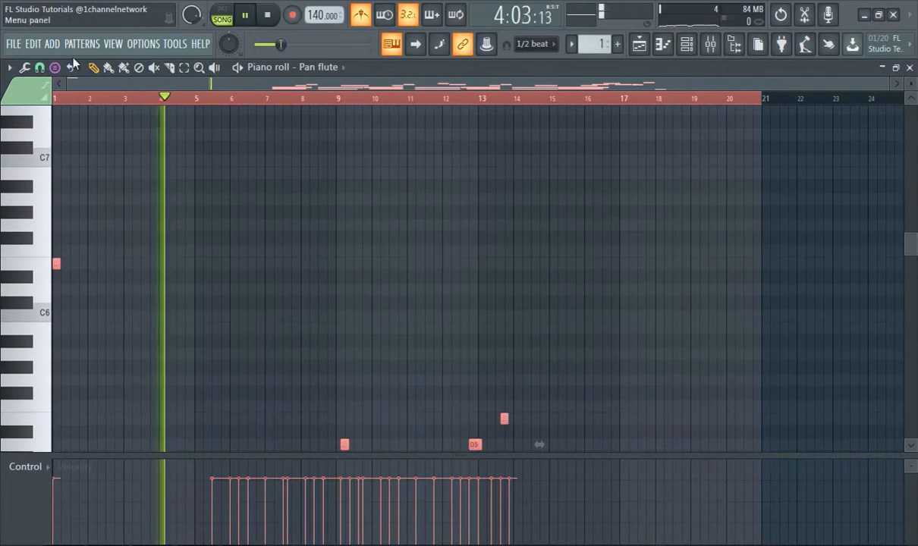
left_click(66, 101)
scroll(318, 282, "down", 6)
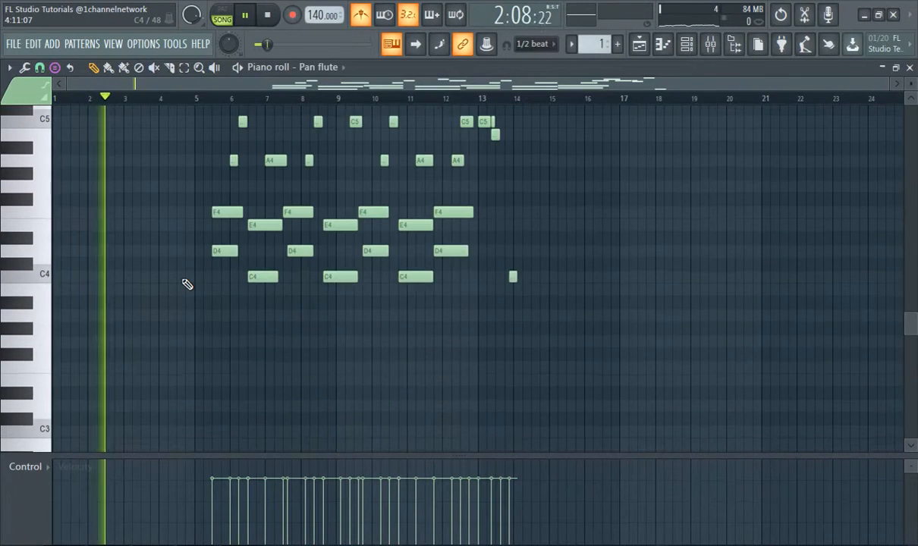
Step: Select all notes and move them earlier together, so the first F4/D4 chord starts at bar 1
key("ctrl+a")
scroll(228, 334, "up", 2)
left_click_drag(221, 292, 48, 286)
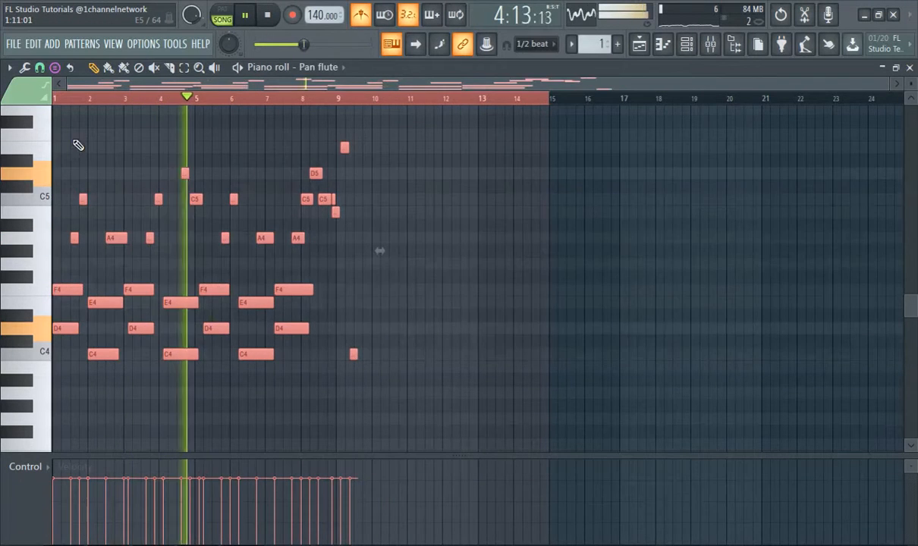
scroll(96, 136, "up", 3)
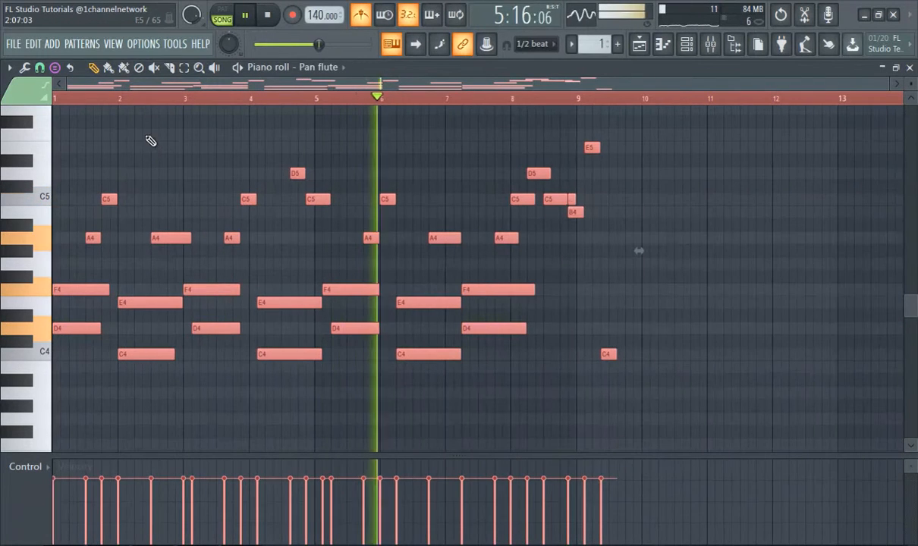
left_click(90, 101)
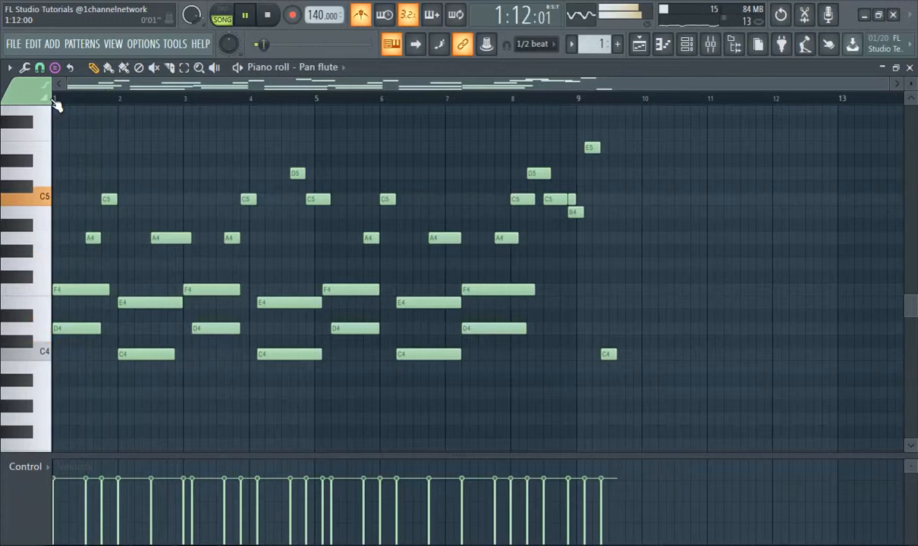
Step: Move the D4 in bar 3 to the bar's start, its short A4 to the middle and the following C5 to 3:13
scroll(228, 289, "up", 2)
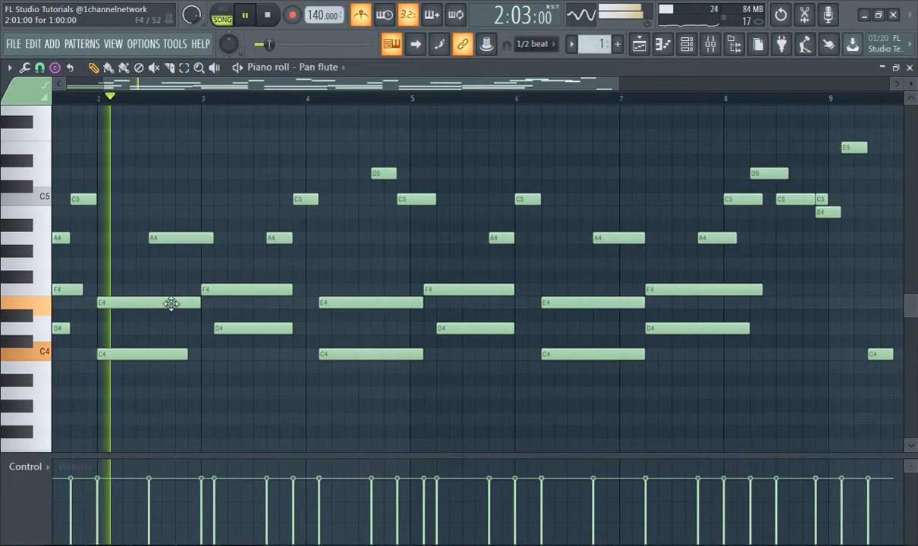
scroll(170, 304, "up", 2)
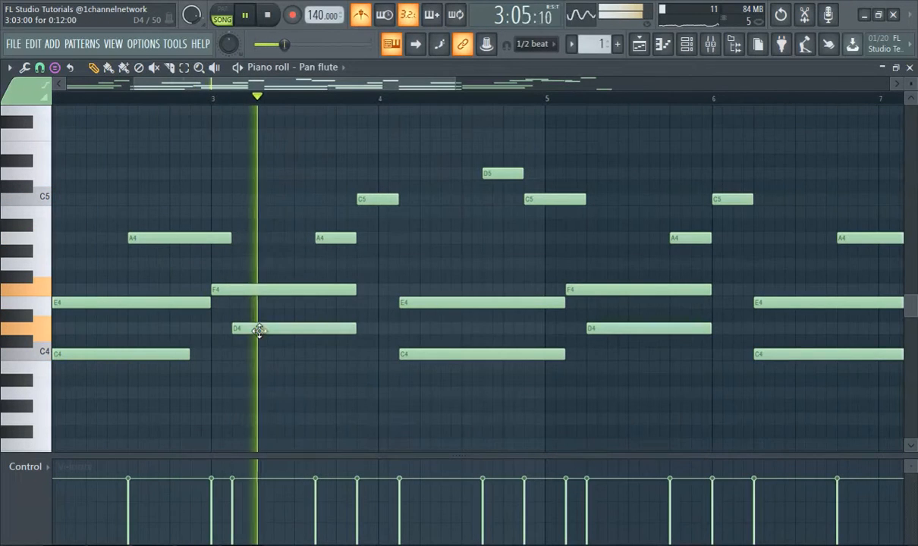
left_click_drag(256, 330, 247, 337)
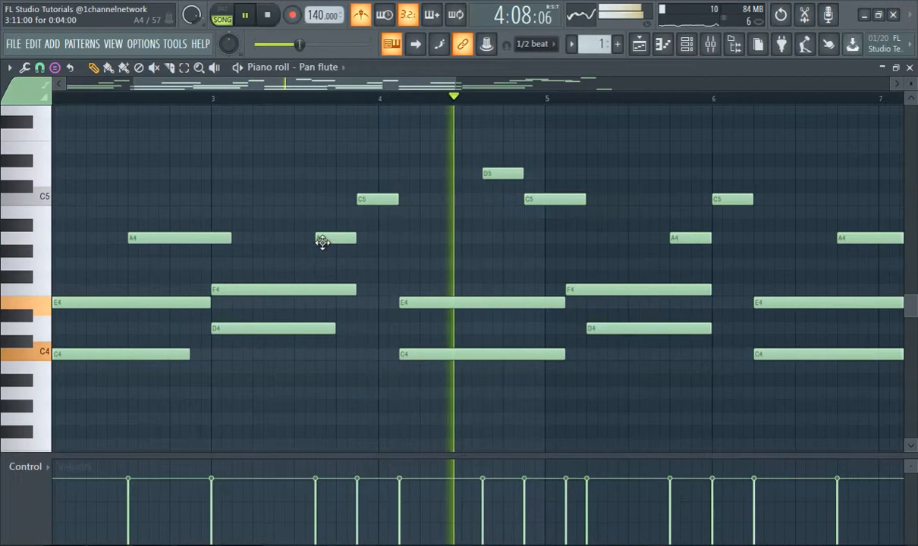
left_click_drag(324, 241, 307, 241)
left_click_drag(371, 200, 348, 200)
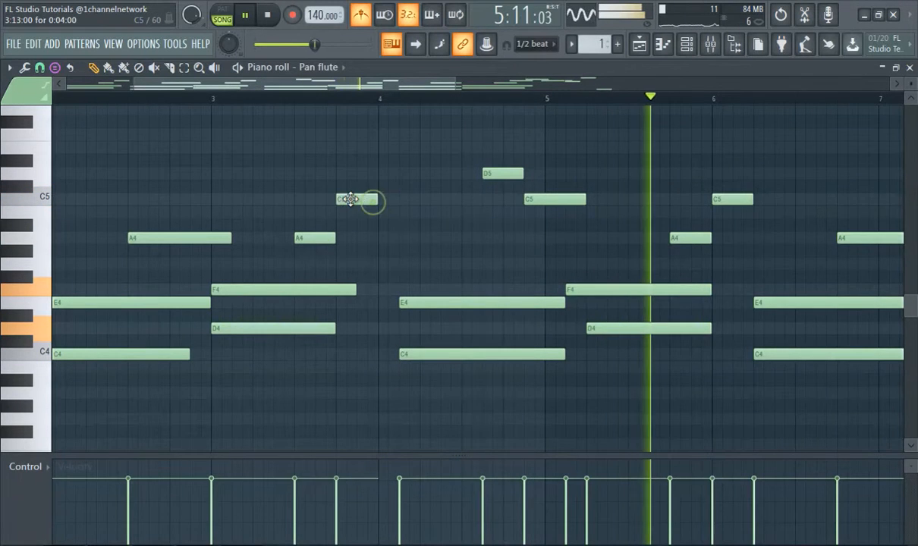
Step: Turn off the metronome and move the E4 and C4 notes just after bar 4 to start exactly at bar 4
scroll(311, 230, "down", 2)
scroll(311, 230, "down", 1)
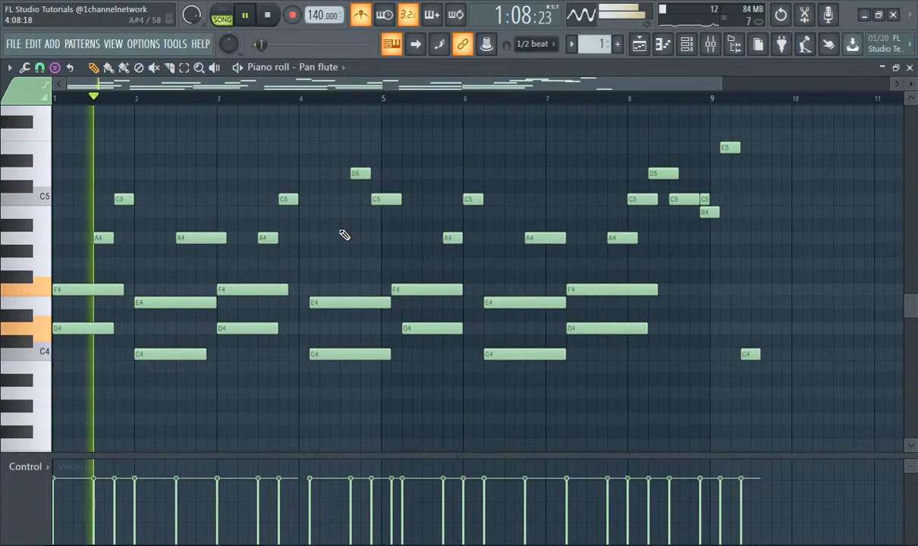
left_click(360, 14)
scroll(368, 282, "up", 1)
scroll(368, 282, "up", 1)
left_click_drag(299, 304, 287, 304)
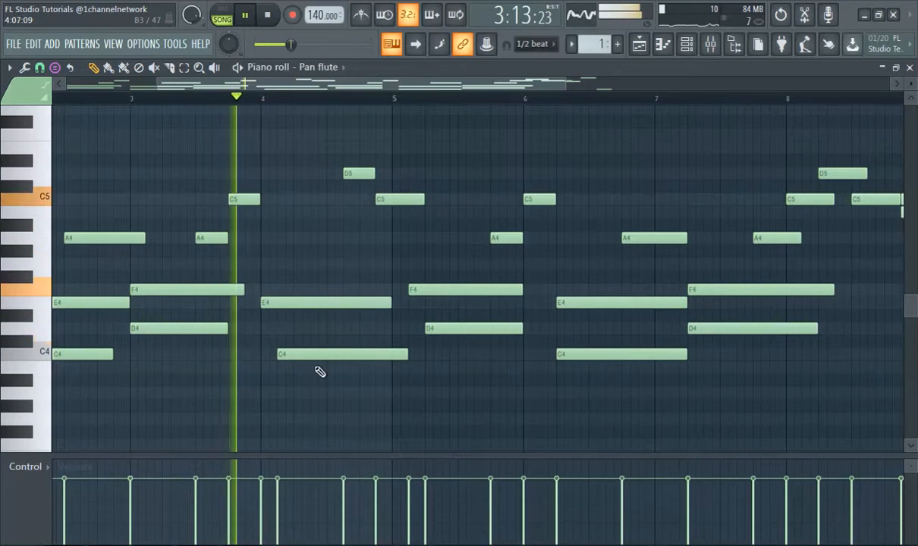
left_click_drag(302, 355, 286, 354)
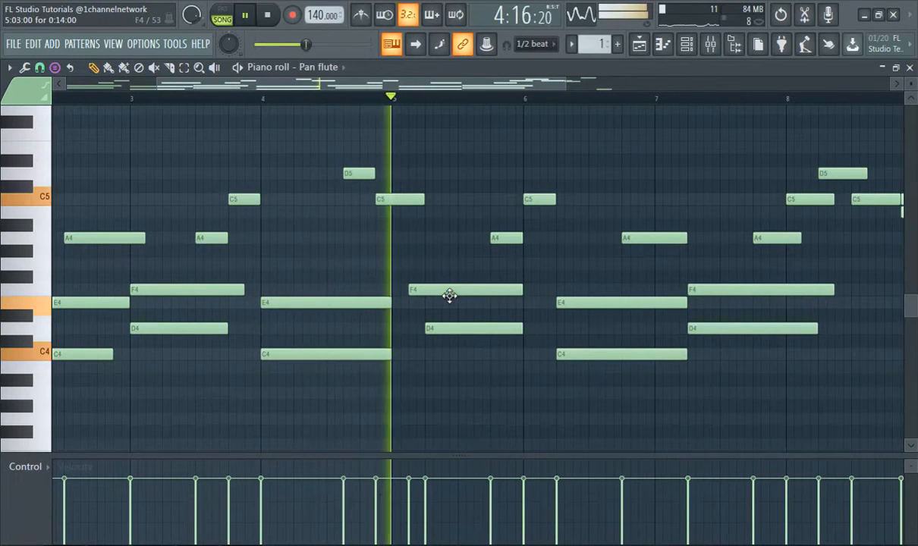
Step: Align the next F4/D4 pair to the start of bar 5 and the following E4/C4 pair to the start of bar 6
left_click_drag(443, 289, 427, 289)
left_click_drag(447, 329, 414, 328)
left_click_drag(600, 303, 568, 303)
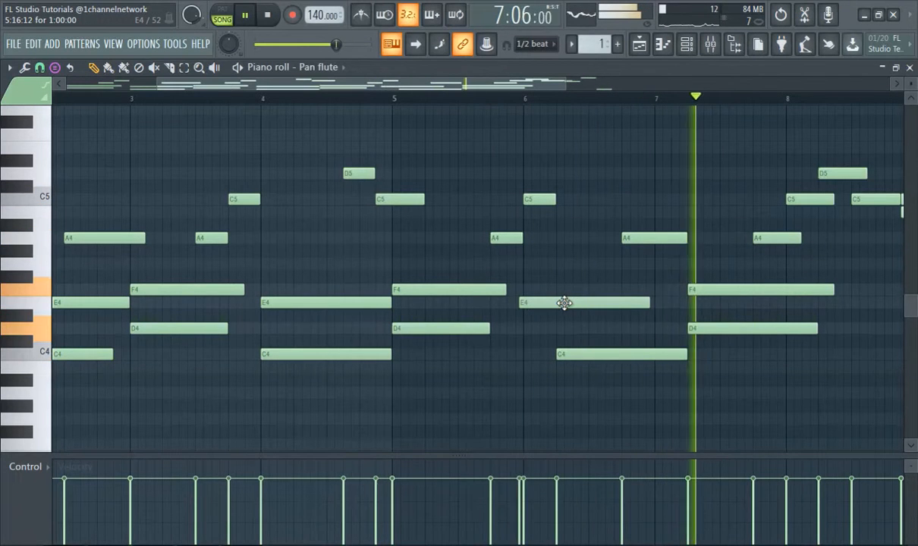
left_click_drag(579, 354, 538, 361)
key("ctrl+z")
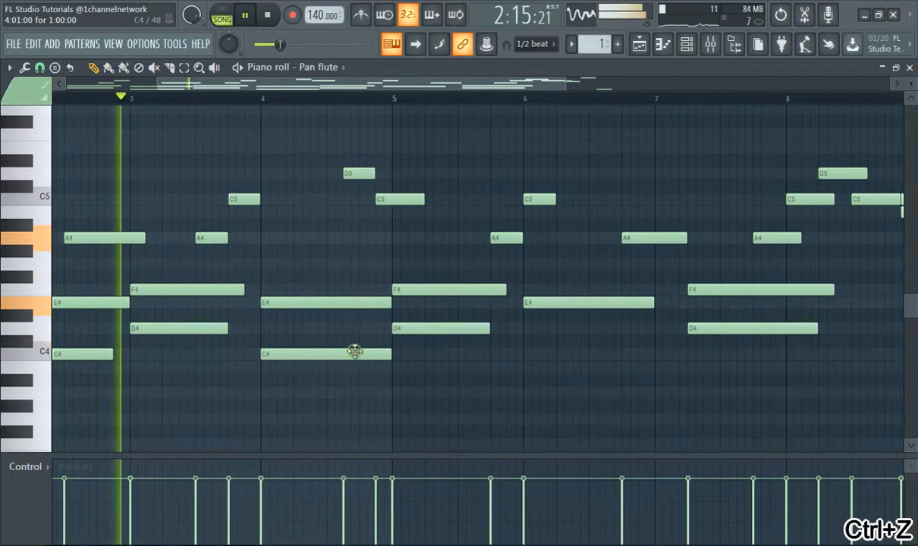
left_click(532, 356)
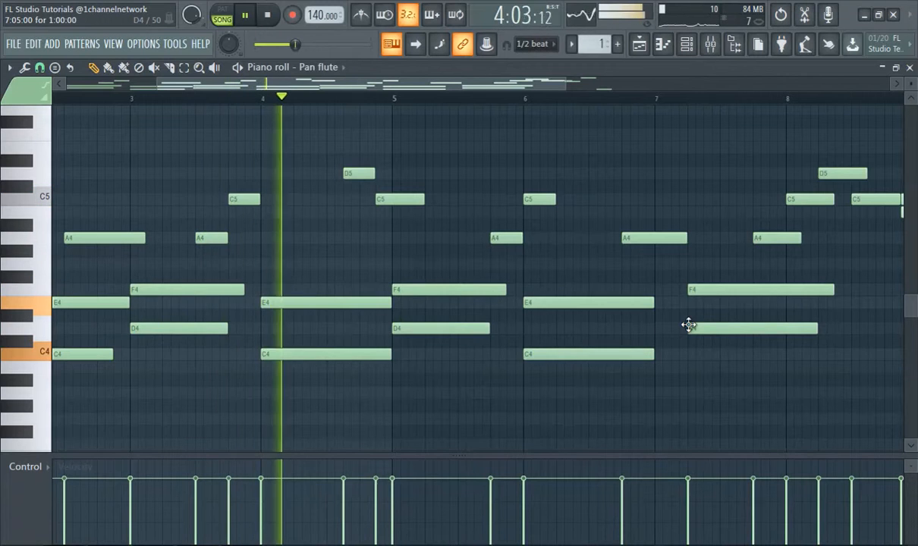
Step: Move the last long F4 and D4 notes earlier so both start at bar 7
left_click_drag(704, 289, 671, 289)
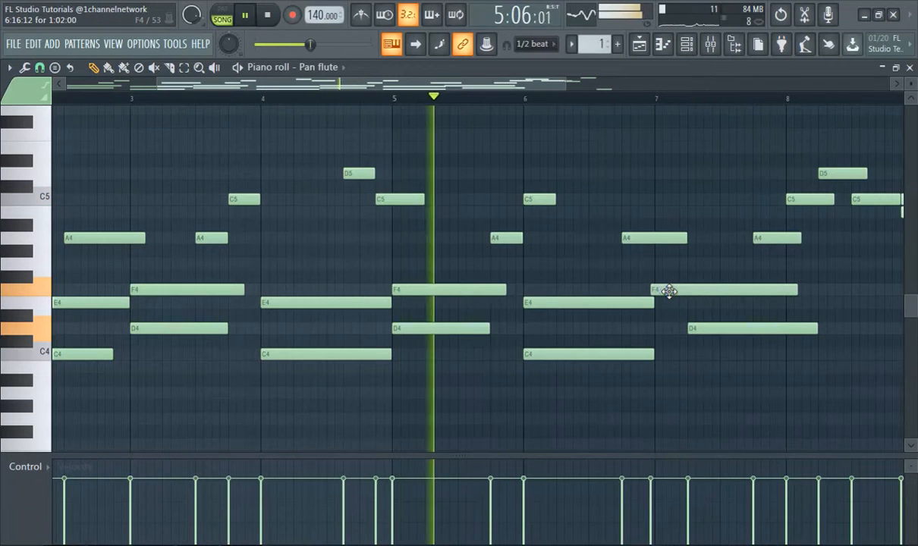
left_click(704, 339)
right_click(713, 343)
left_click_drag(698, 329, 668, 331)
Step: Add bar-long E4 and C4 notes at the start of bar 8 and delete the short C4 in bar 9
scroll(759, 342, "down", 2)
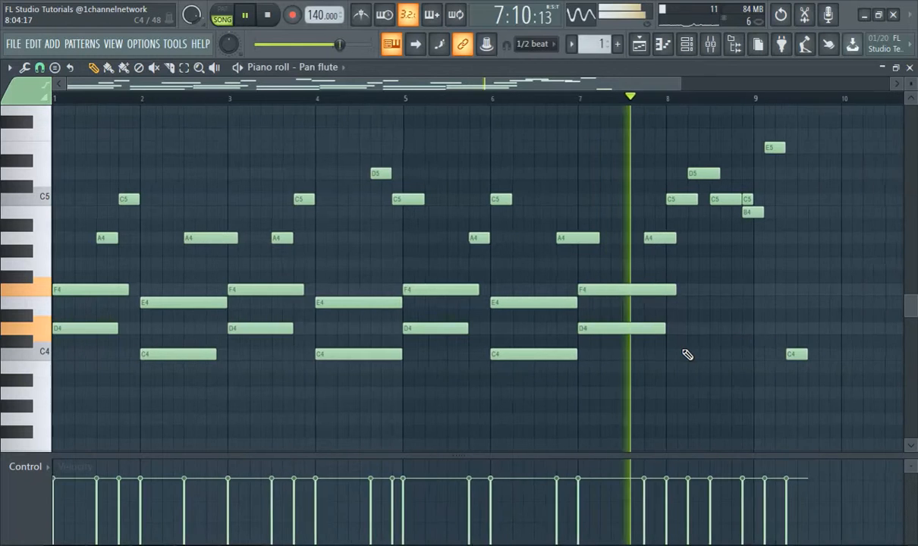
scroll(679, 334, "up", 3)
left_click(662, 303)
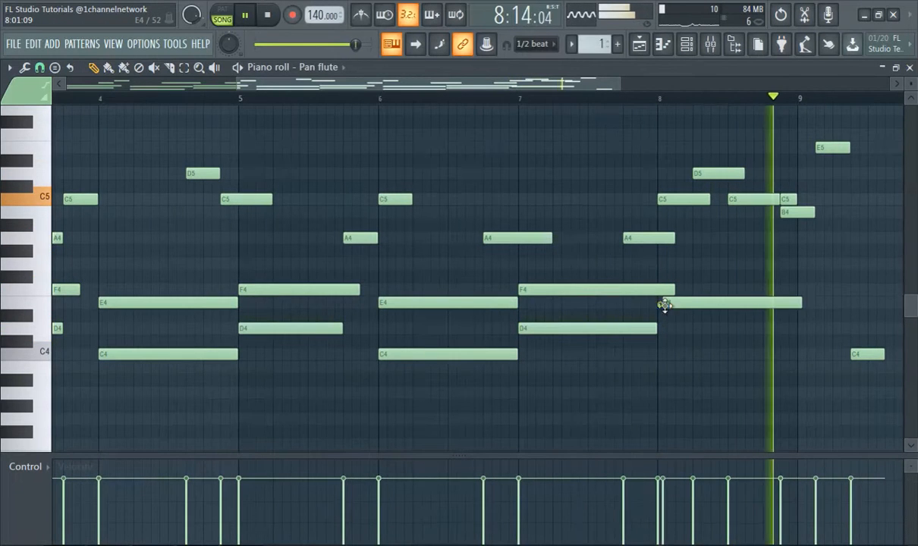
right_click(867, 355)
scroll(863, 358, "down", 2)
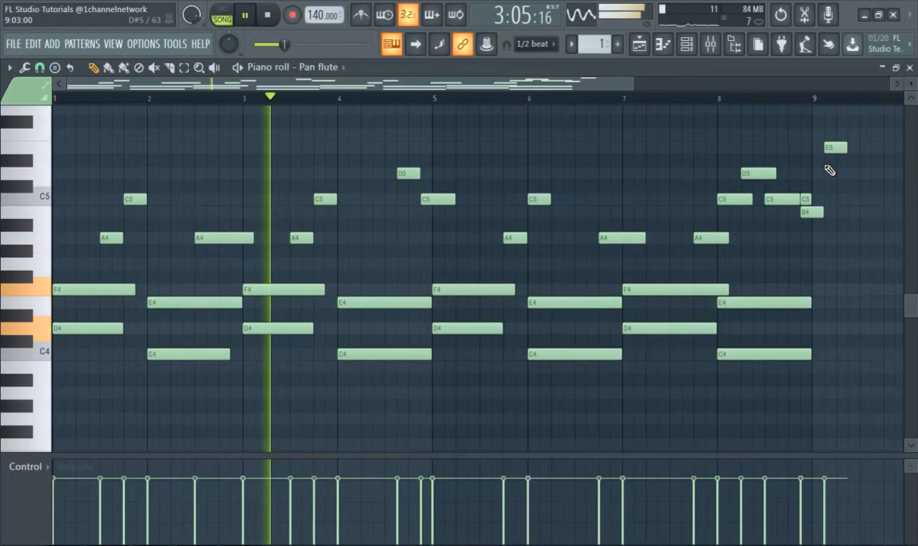
Step: Move the D5 in bar 4 to the middle of the bar and the following C5 to directly after it
scroll(611, 202, "up", 2)
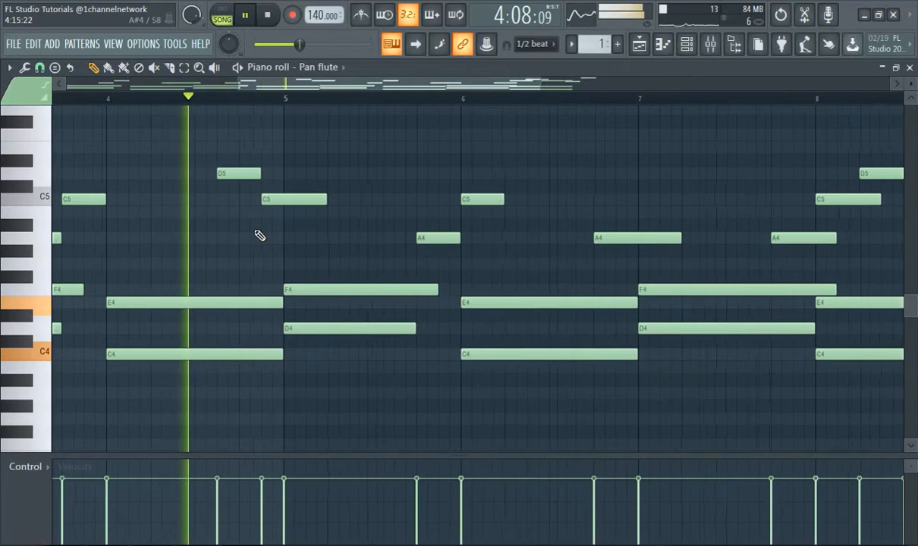
left_click_drag(222, 174, 199, 173)
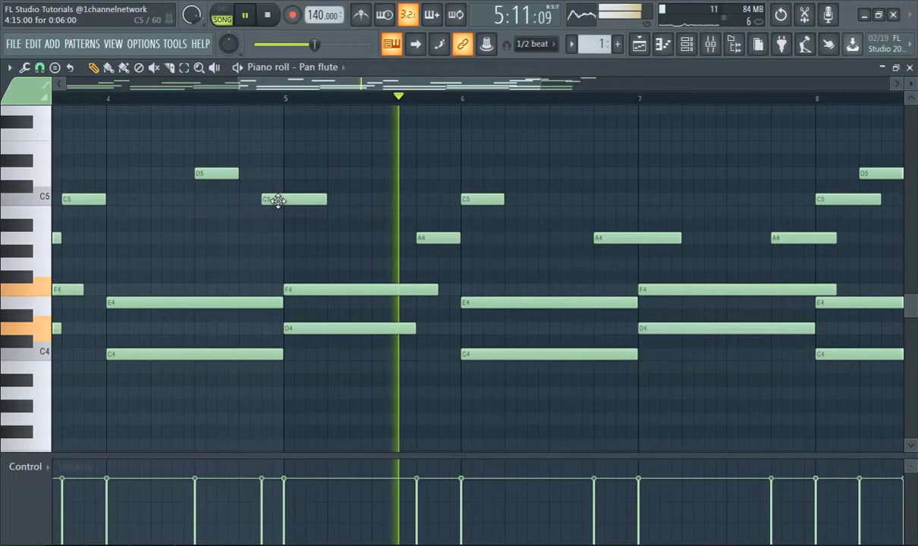
left_click_drag(277, 200, 267, 201)
Step: Move the A4 in bar 5 to the middle of the bar and the C5 at bar 6 to directly after that A4
scroll(387, 220, "down", 2)
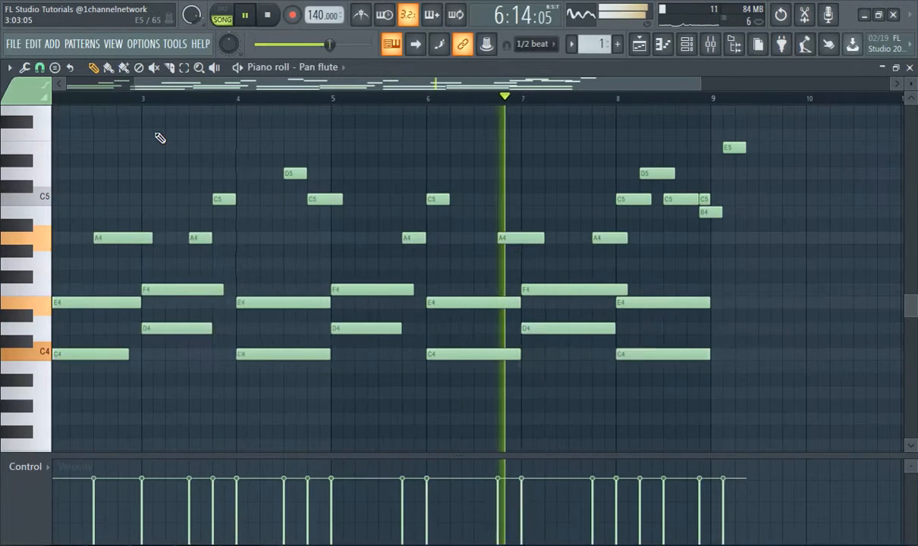
left_click_drag(160, 87, 93, 105)
scroll(451, 220, "up", 2)
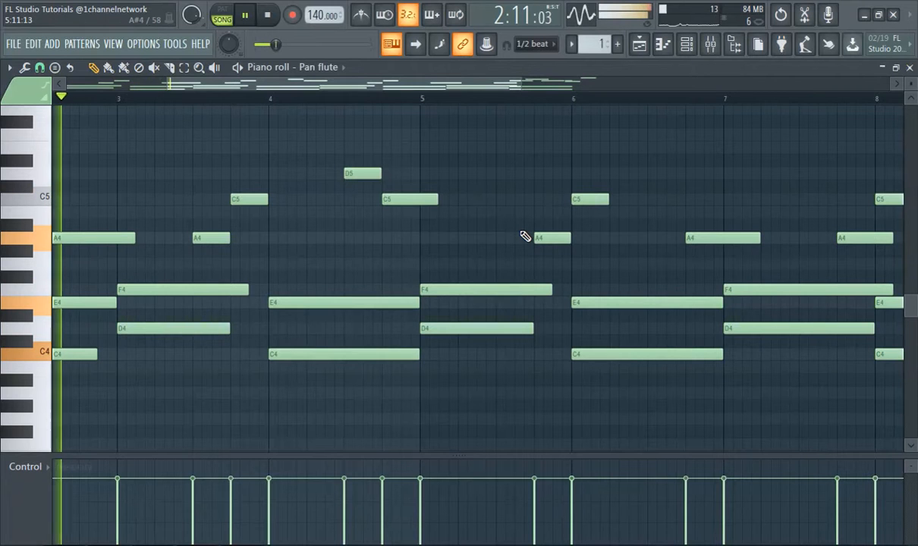
scroll(484, 205, "up", 1)
scroll(106, 251, "down", 3)
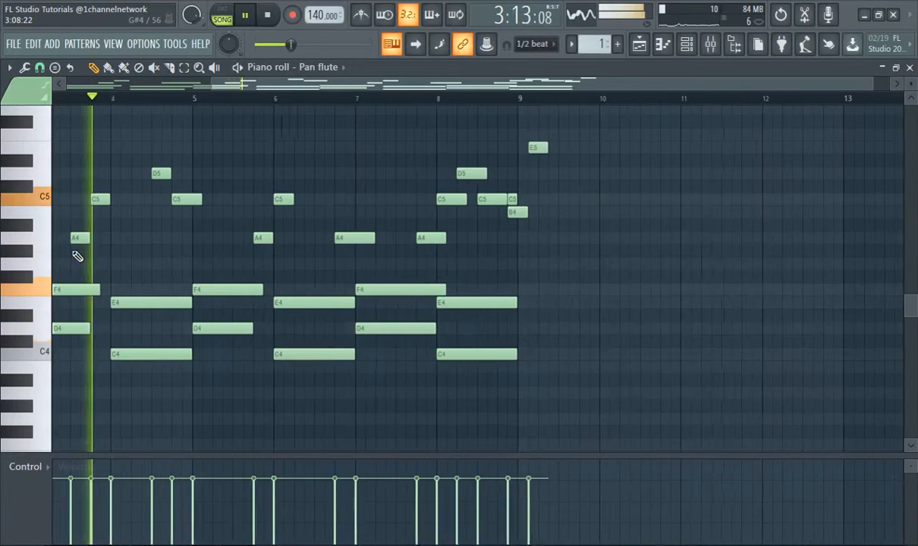
left_click_drag(225, 88, 132, 97)
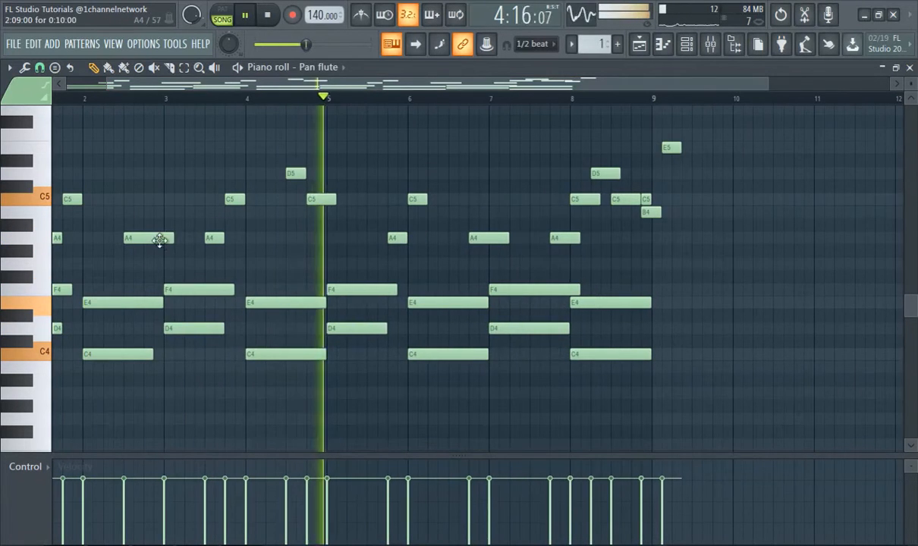
scroll(364, 288, "up", 2)
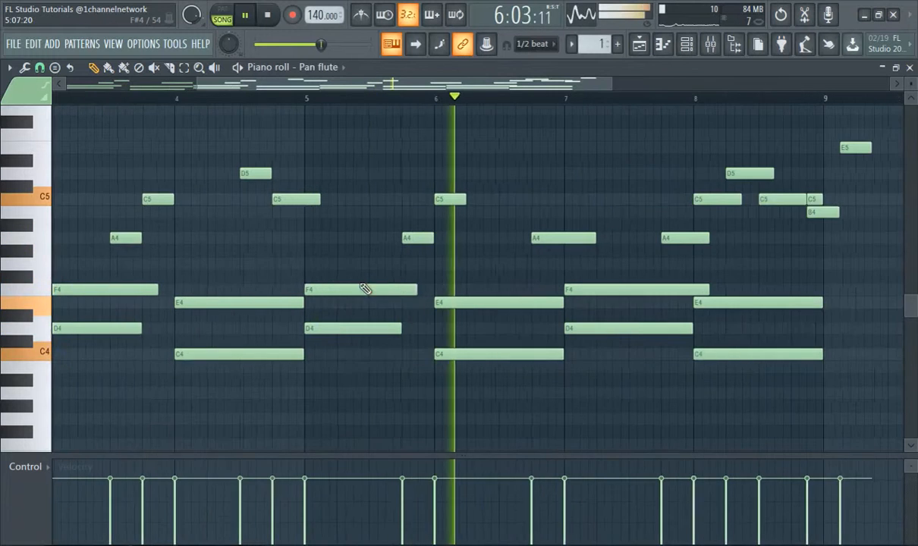
scroll(413, 269, "up", 1)
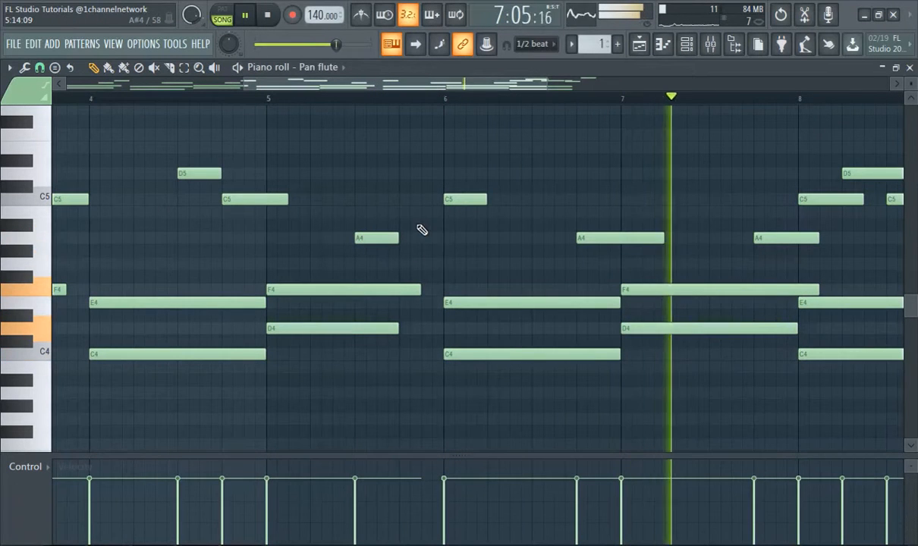
left_click_drag(451, 199, 407, 198)
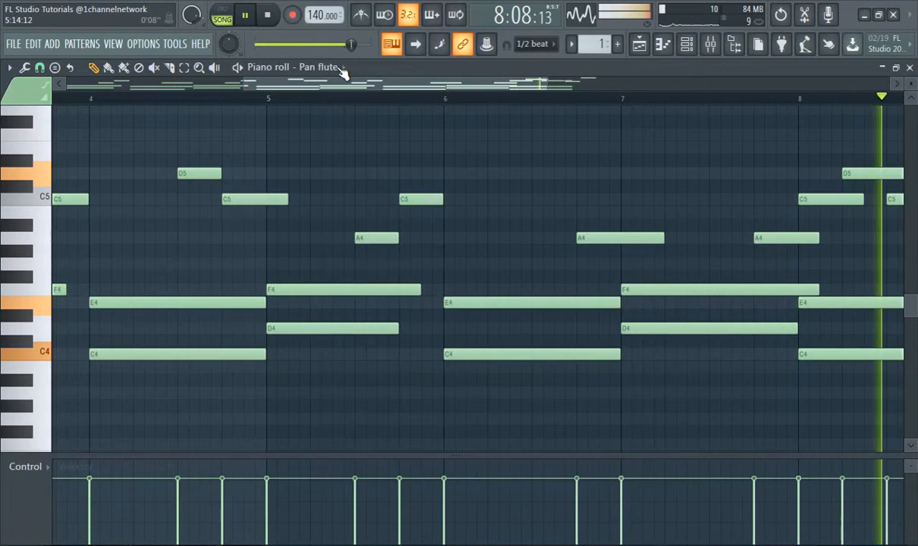
Step: Move the A4 notes late in bars 6 and 7 earlier, so each starts at the middle of its bar
scroll(529, 262, "up", 3)
scroll(529, 262, "down", 4)
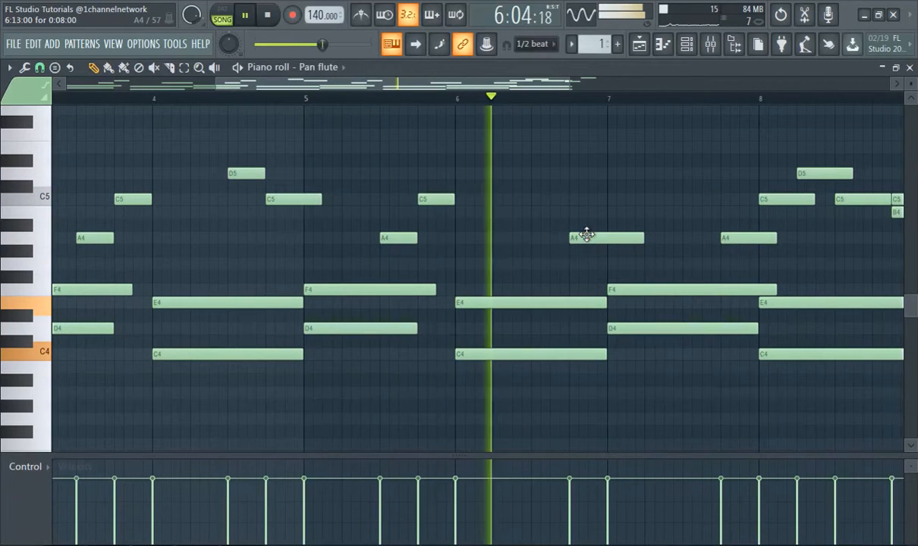
left_click_drag(582, 238, 551, 237)
scroll(550, 238, "down", 4)
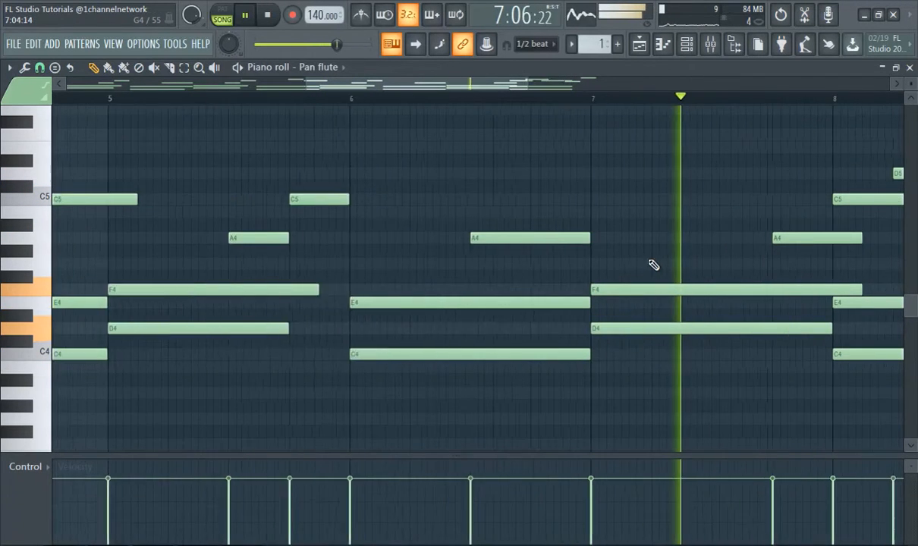
scroll(680, 241, "up", 4)
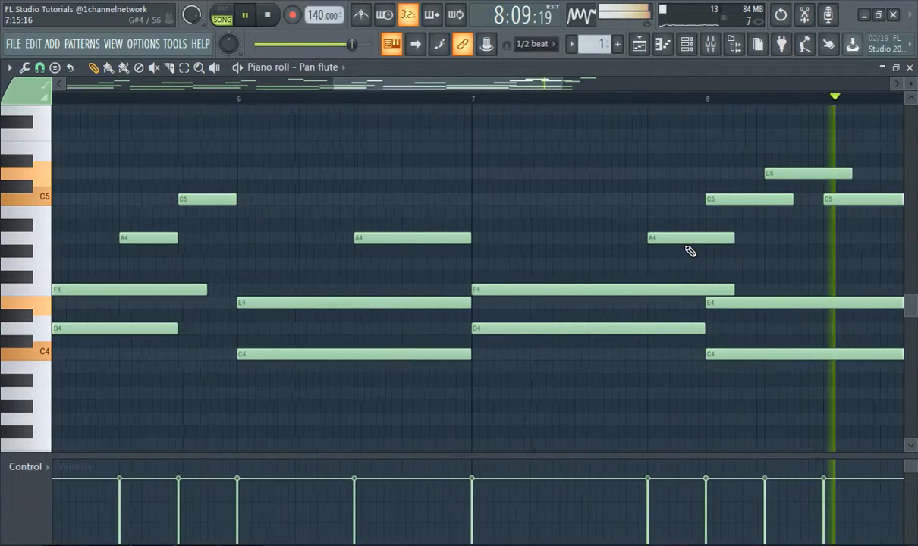
left_click_drag(678, 241, 613, 244)
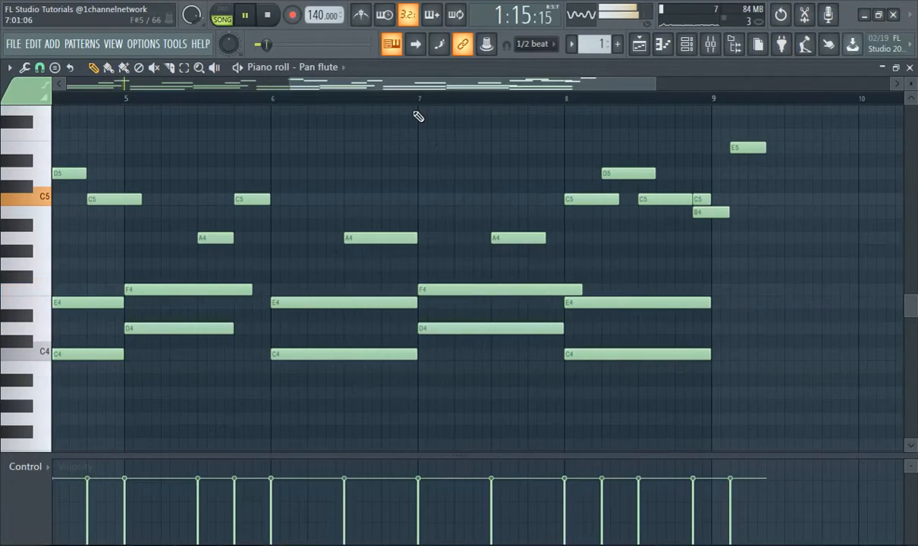
Step: Shorten the end of bar 7's long F4 and move the C5 at bar 8 to the last quarter of bar 7
left_click_drag(393, 86, 429, 110)
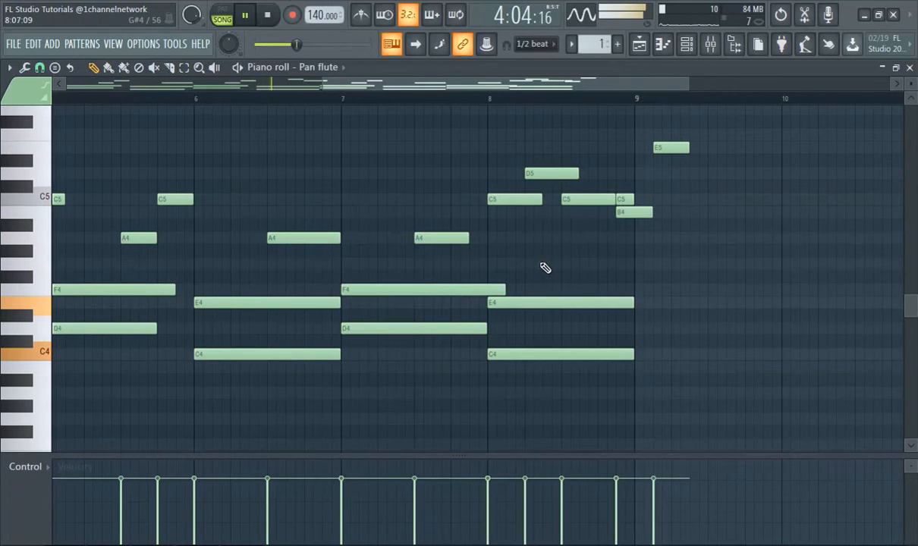
left_click_drag(486, 298, 491, 294)
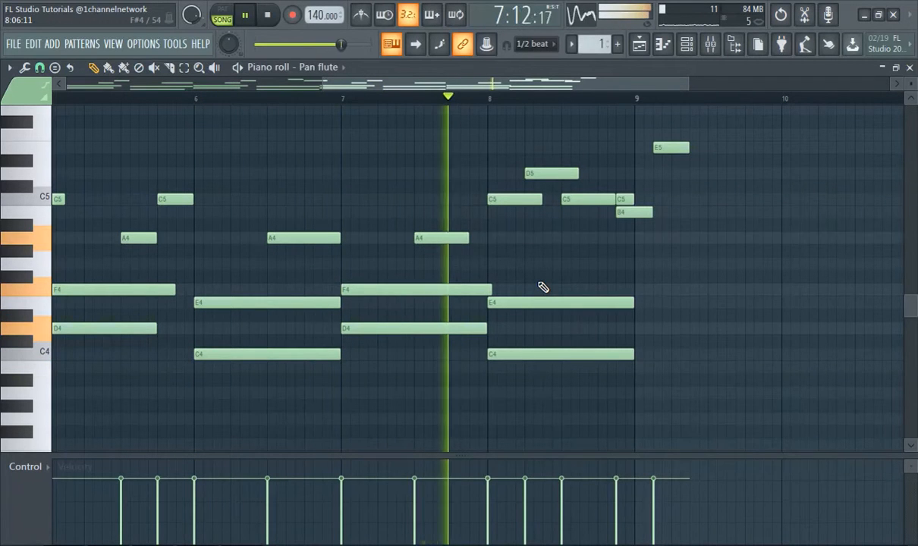
left_click_drag(497, 201, 462, 210)
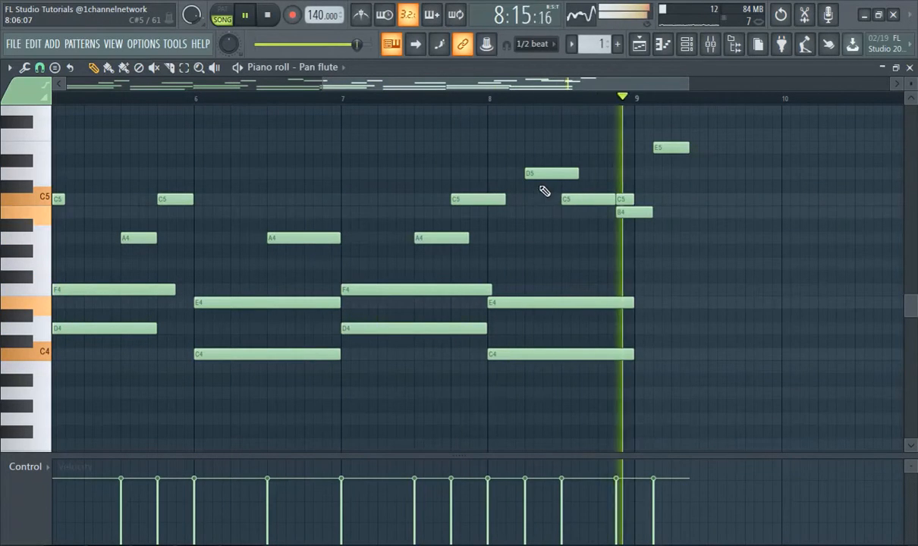
Step: Move the D5 to the start of bar 8, the C5 and B4 to its second and third quarters, and the E5 to its last quarter
left_click_drag(543, 176, 508, 176)
left_click_drag(570, 200, 549, 201)
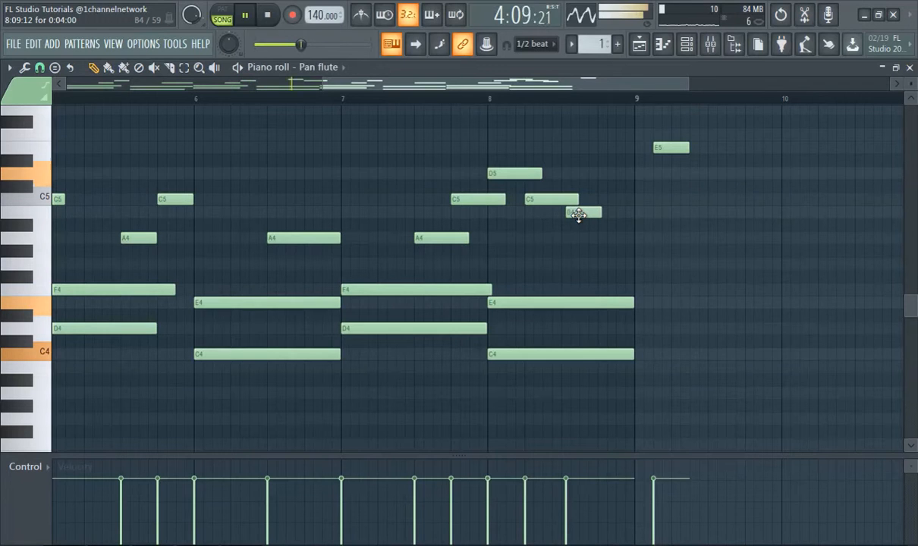
left_click_drag(656, 147, 612, 156)
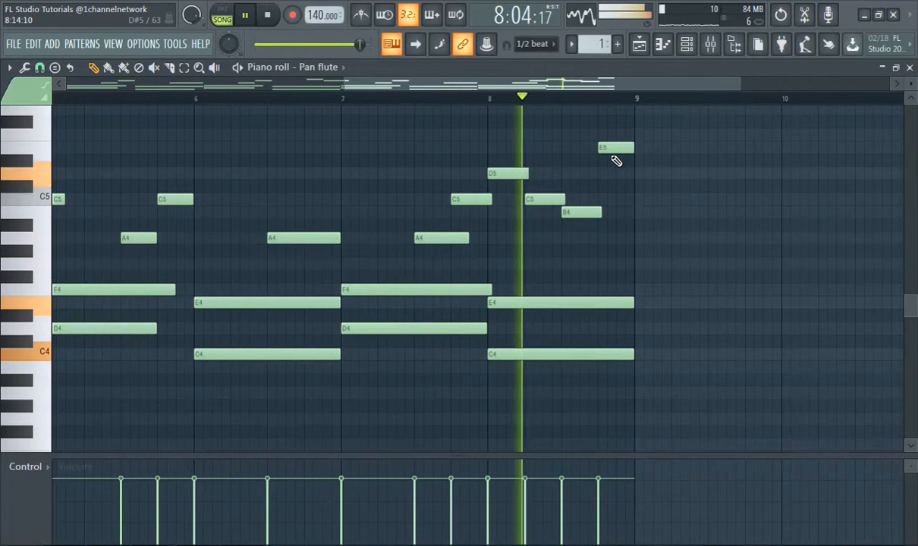
Step: Duplicate the Pattern 1 clip three times end to end on Track 1 of the playlist, filling it up to bar 33
left_click(639, 43)
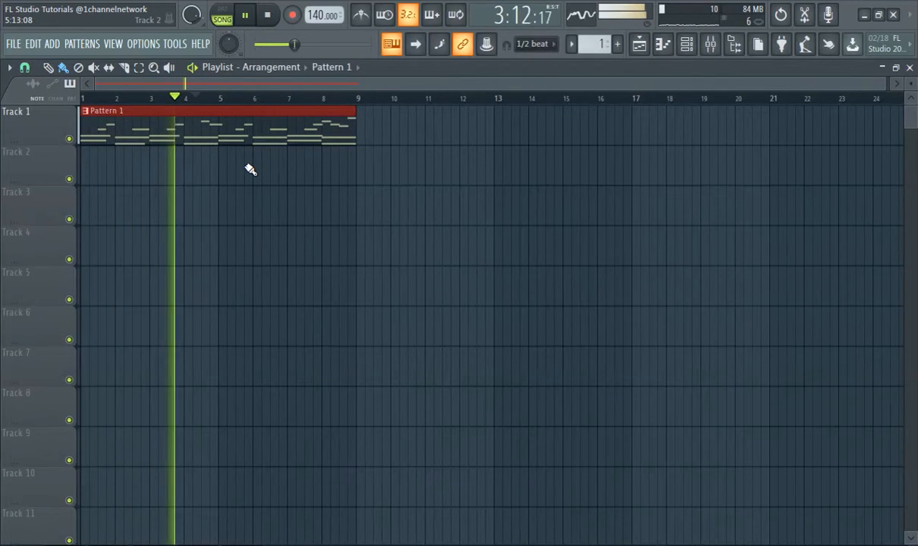
key("ctrl+b")
key("ctrl+b")
key("ctrl+b")
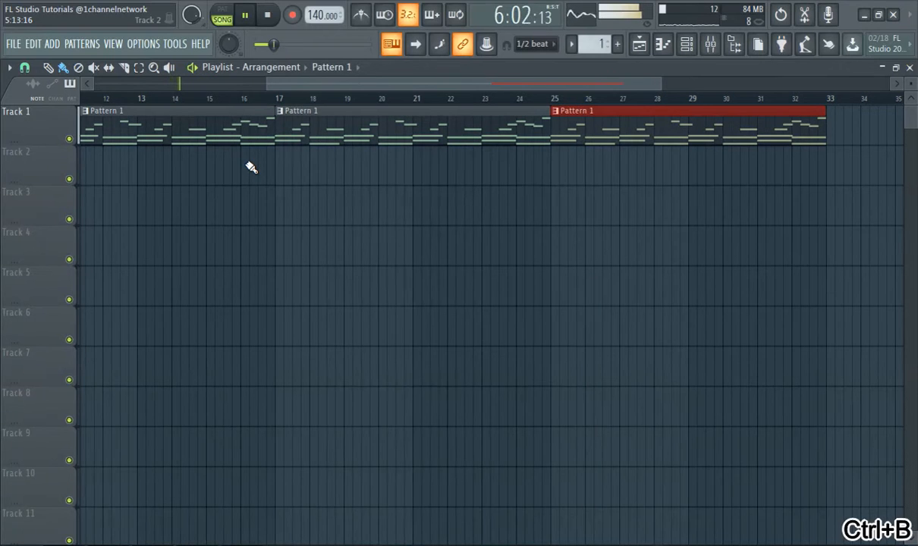
left_click_drag(296, 82, 124, 83)
scroll(365, 244, "down", 2)
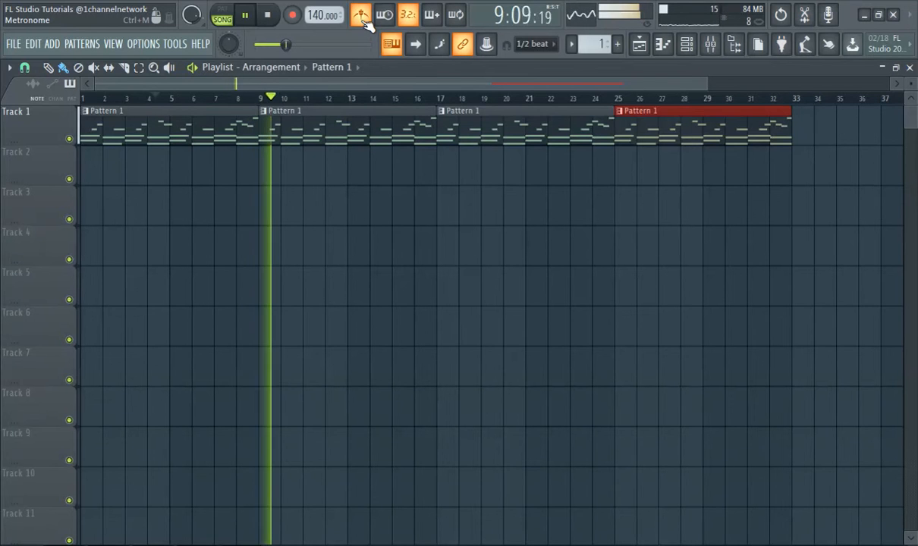
scroll(226, 104, "up", 1)
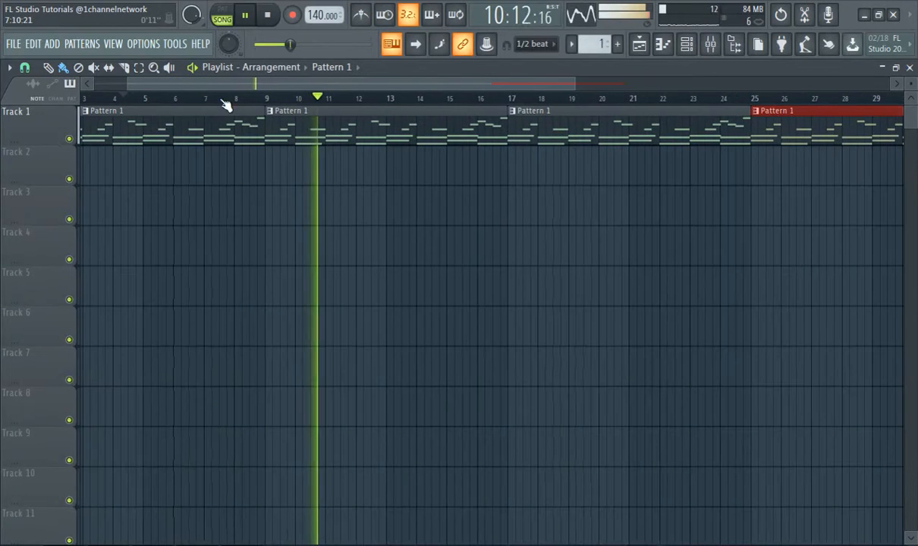
left_click(191, 83)
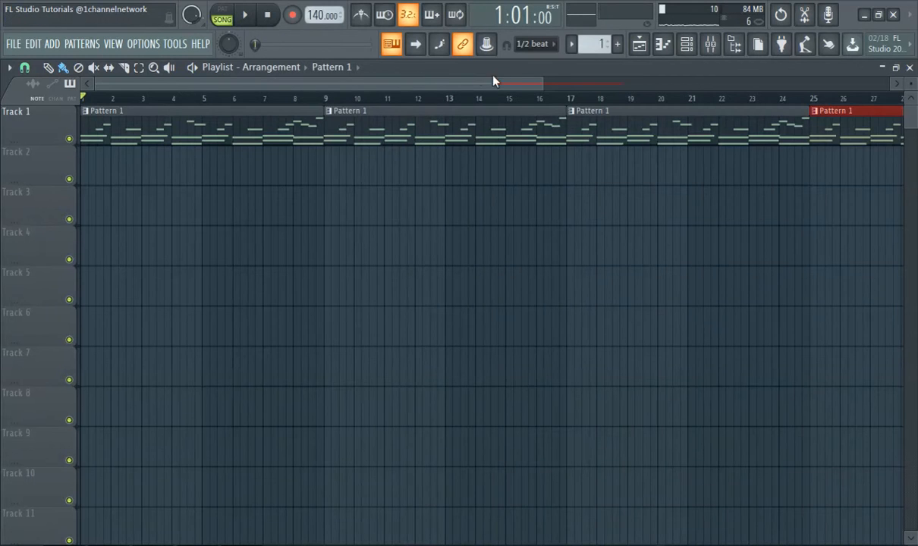
Step: Route the Pan flute channel to mixer track 5 and lower that track's volume slightly
left_click(689, 45)
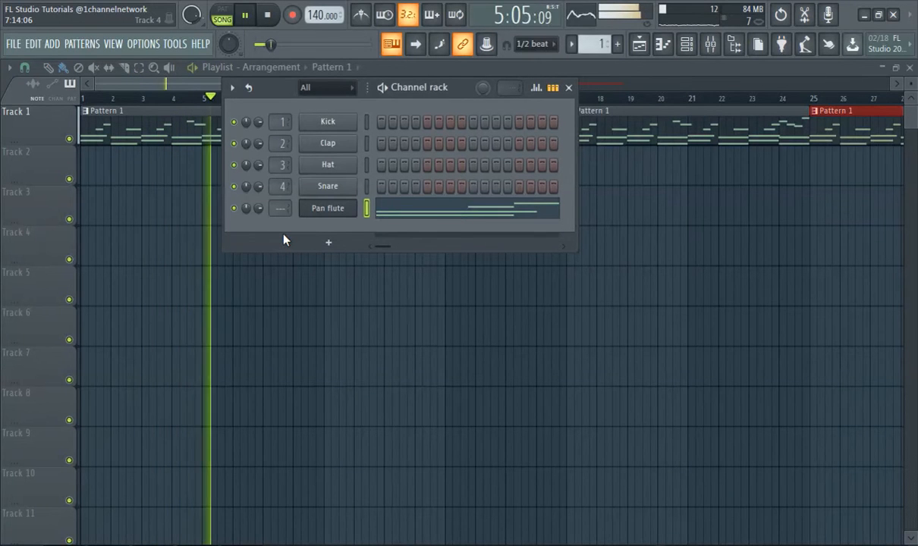
key("ctrl+l")
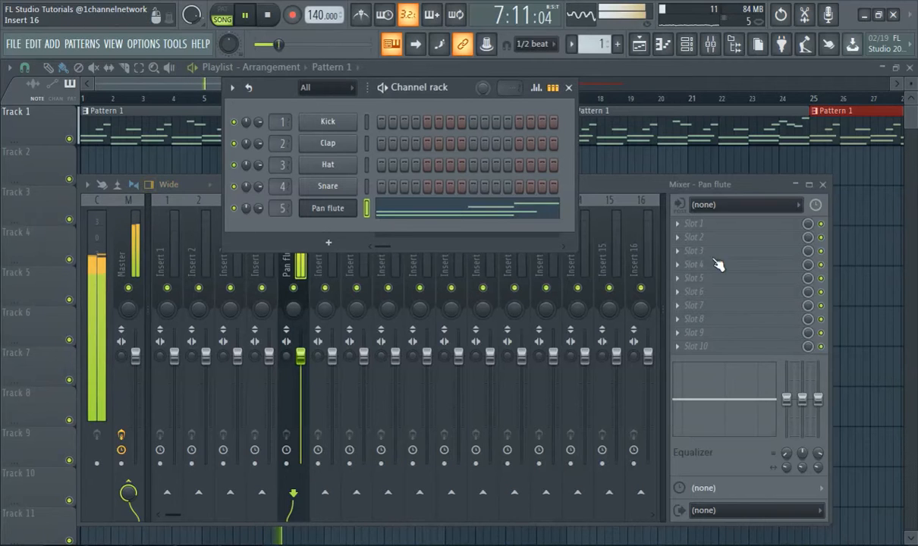
left_click(624, 186)
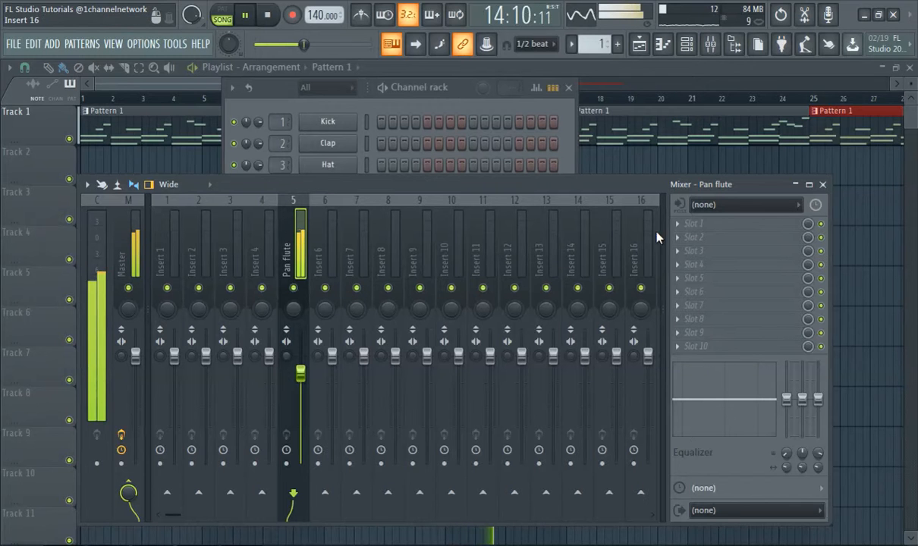
left_click(677, 231)
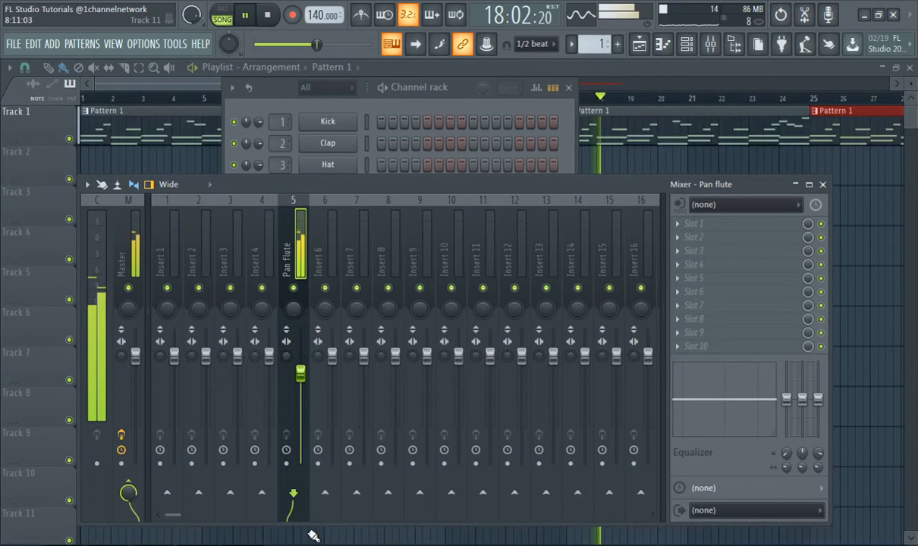
Step: Load Fruity Delay 3 into the first effect slot of the Pan flute mixer track and choose its Chorus preset
left_click(699, 227)
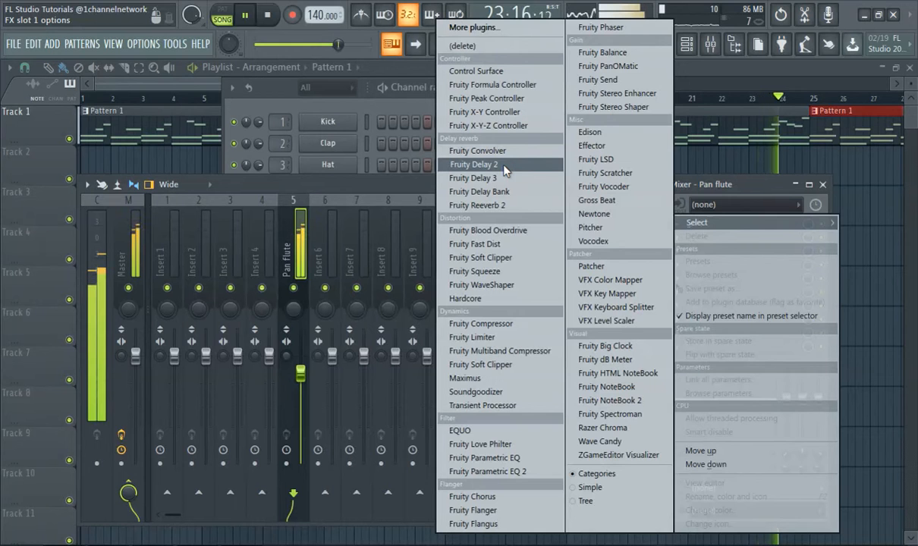
left_click(506, 184)
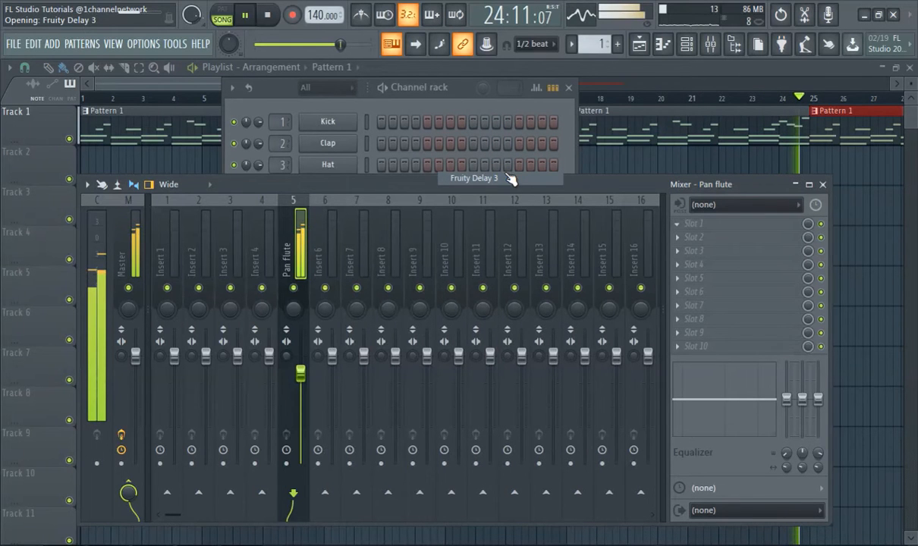
left_click(584, 209)
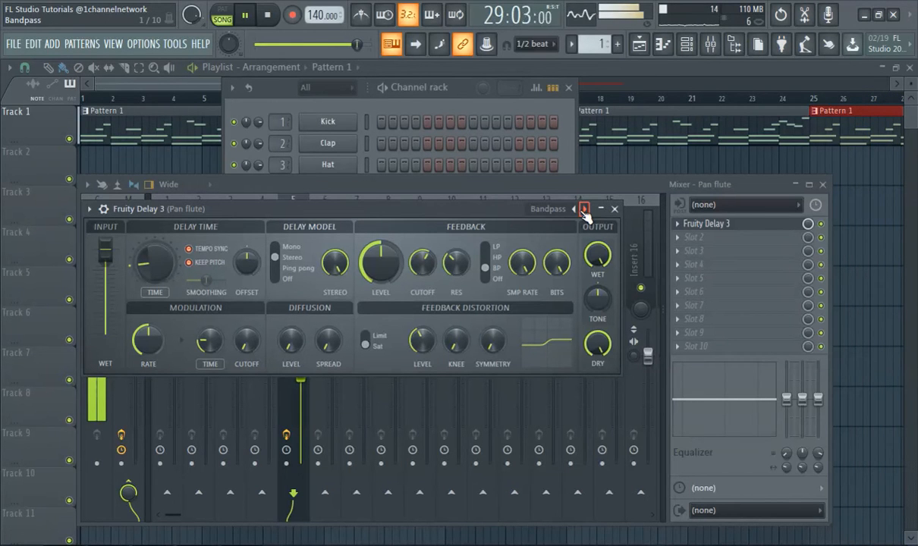
left_click(584, 209)
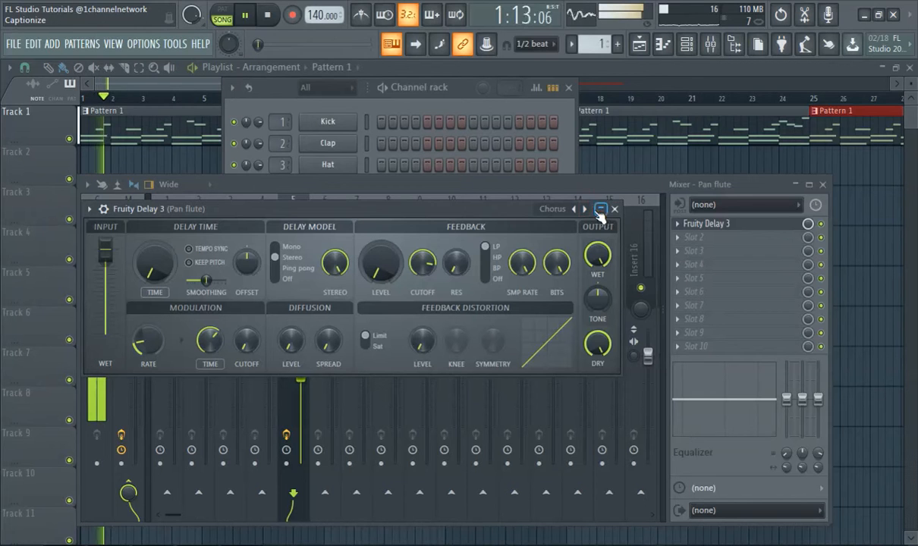
Step: Load Fruity Convolver into the second effect slot of the Pan flute mixer track and lower the track's volume a little further
left_click(709, 238)
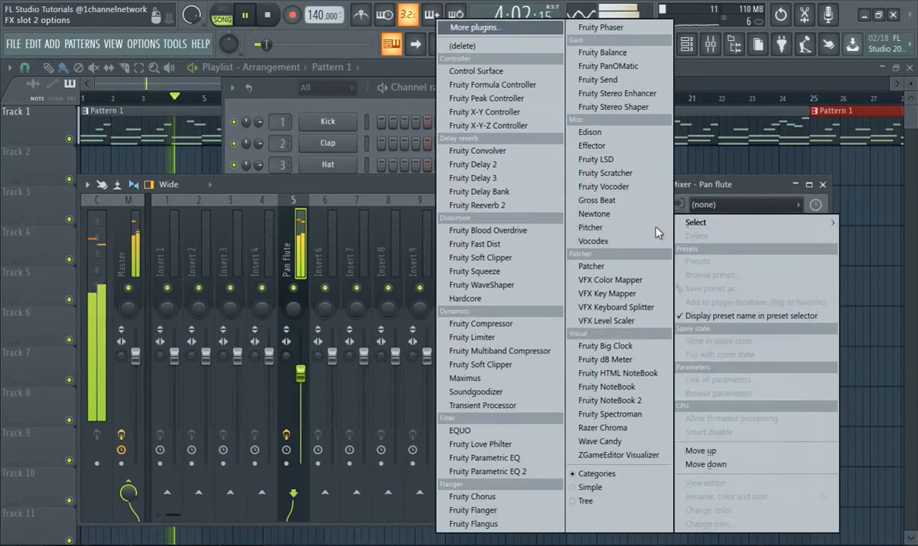
left_click(486, 150)
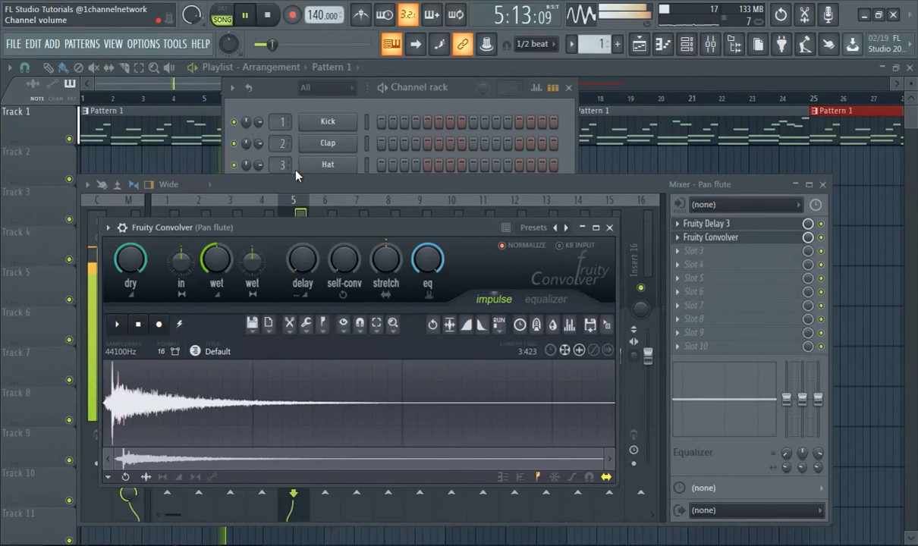
left_click(674, 43)
left_click_drag(301, 373, 304, 386)
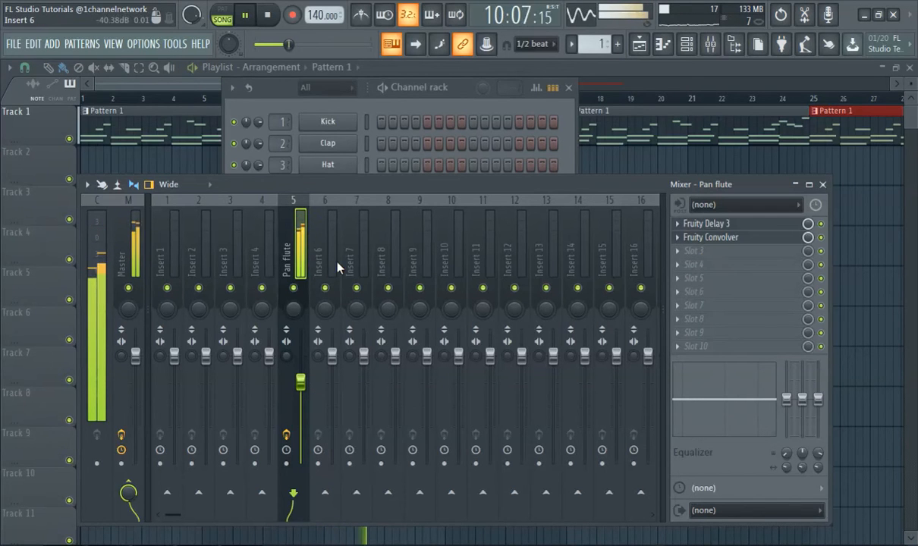
left_click(691, 258)
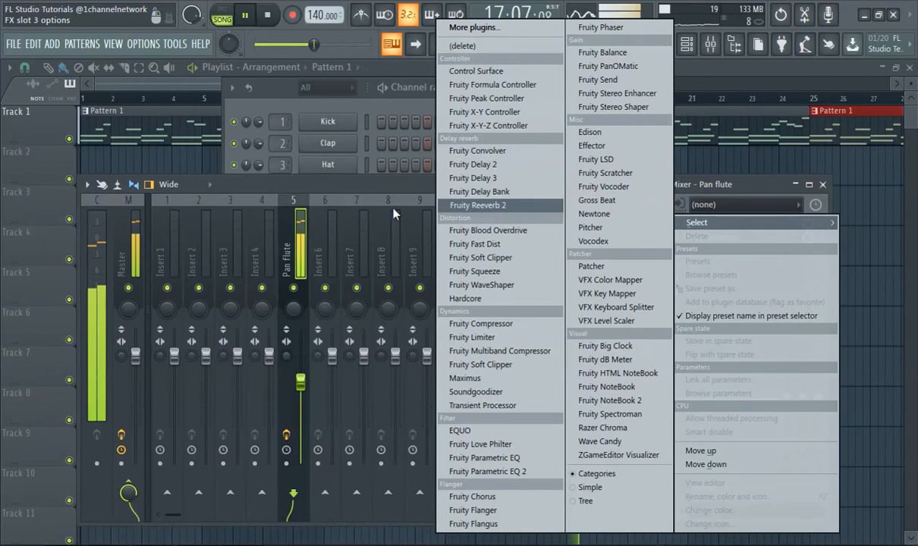
left_click(364, 189)
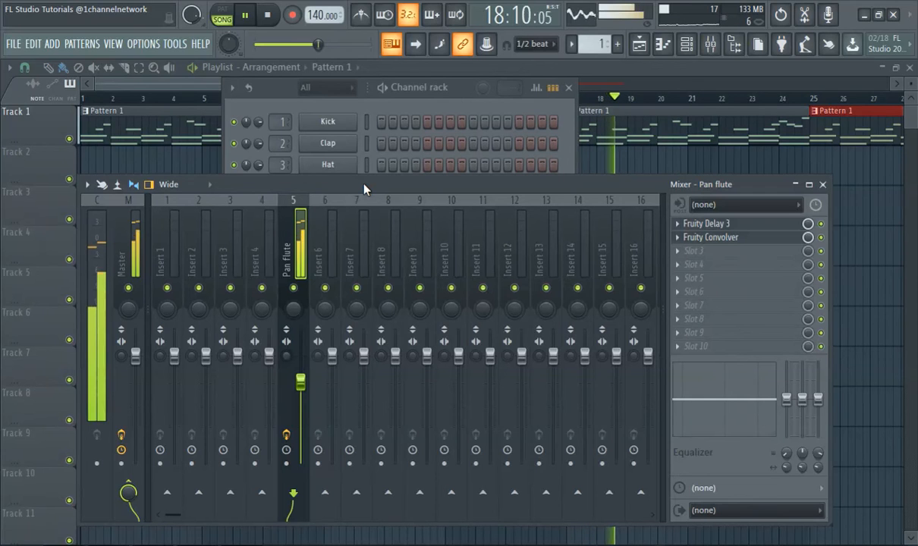